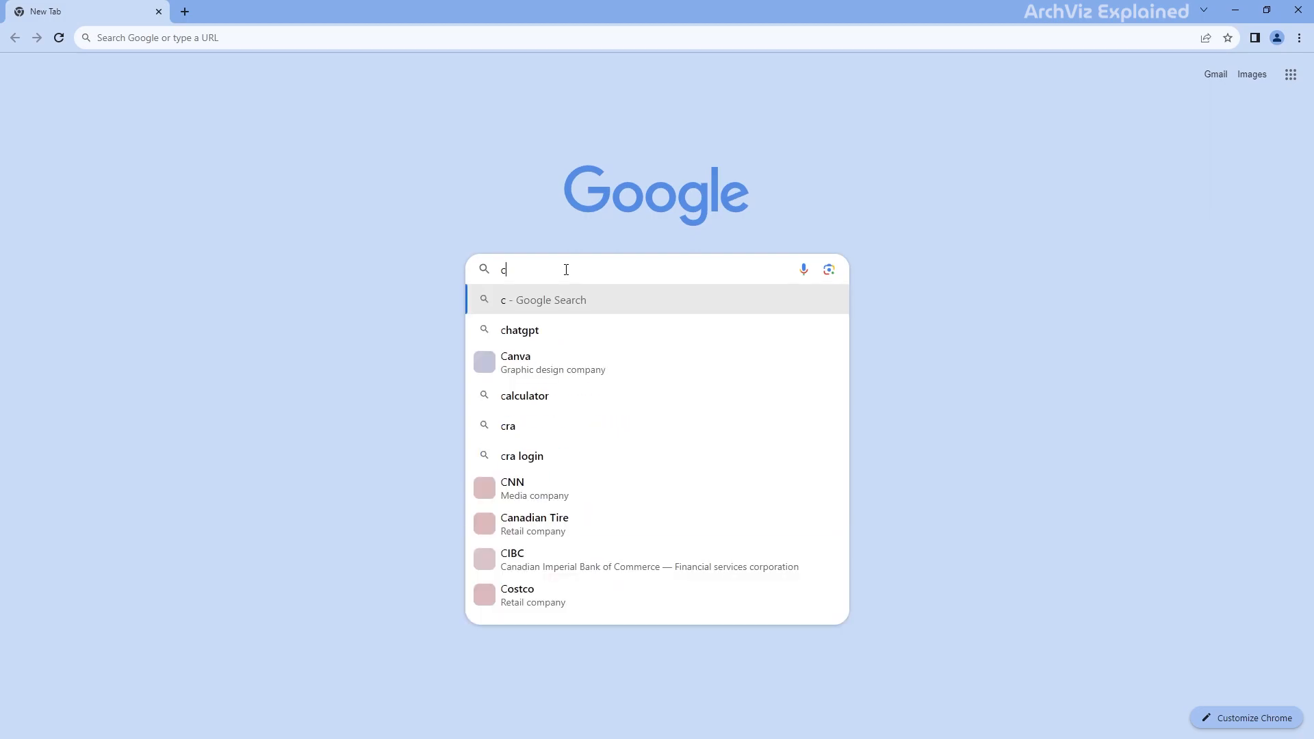
# Search Google for "corona renderer download".
pyautogui.write('erer downl')
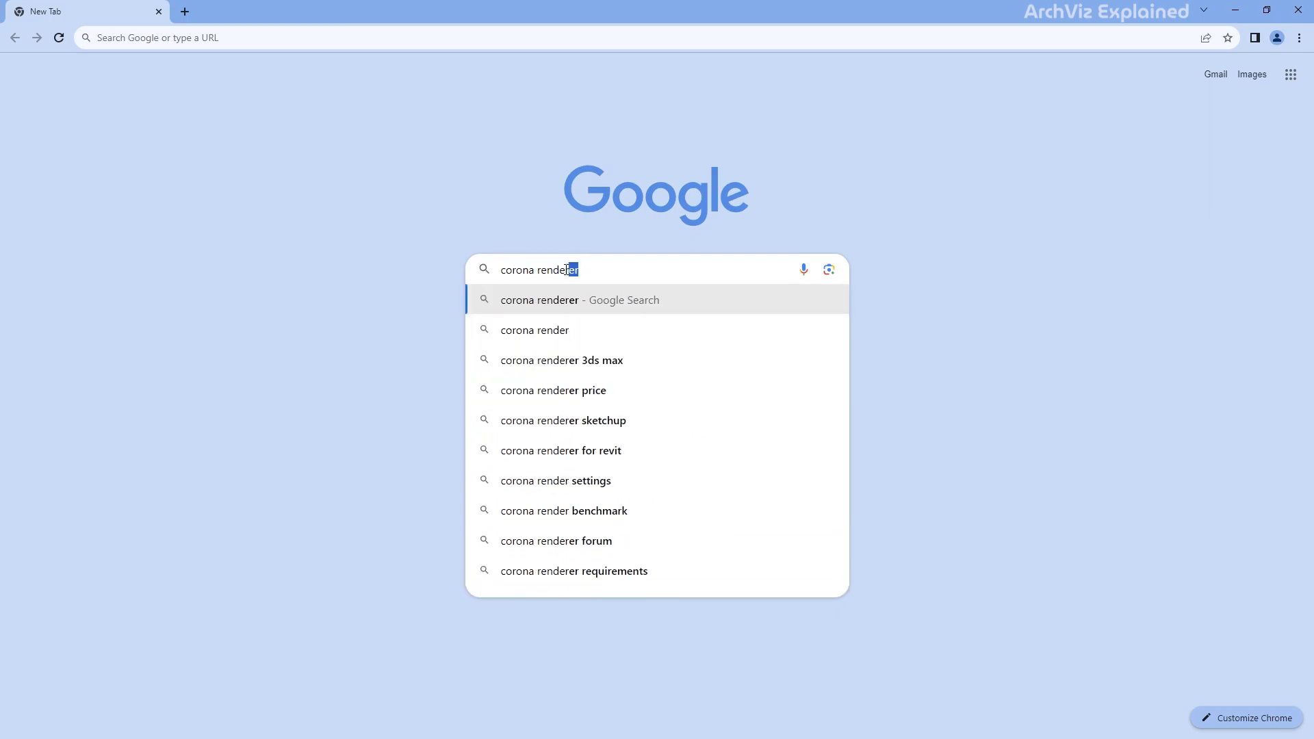
pyautogui.write('oad')
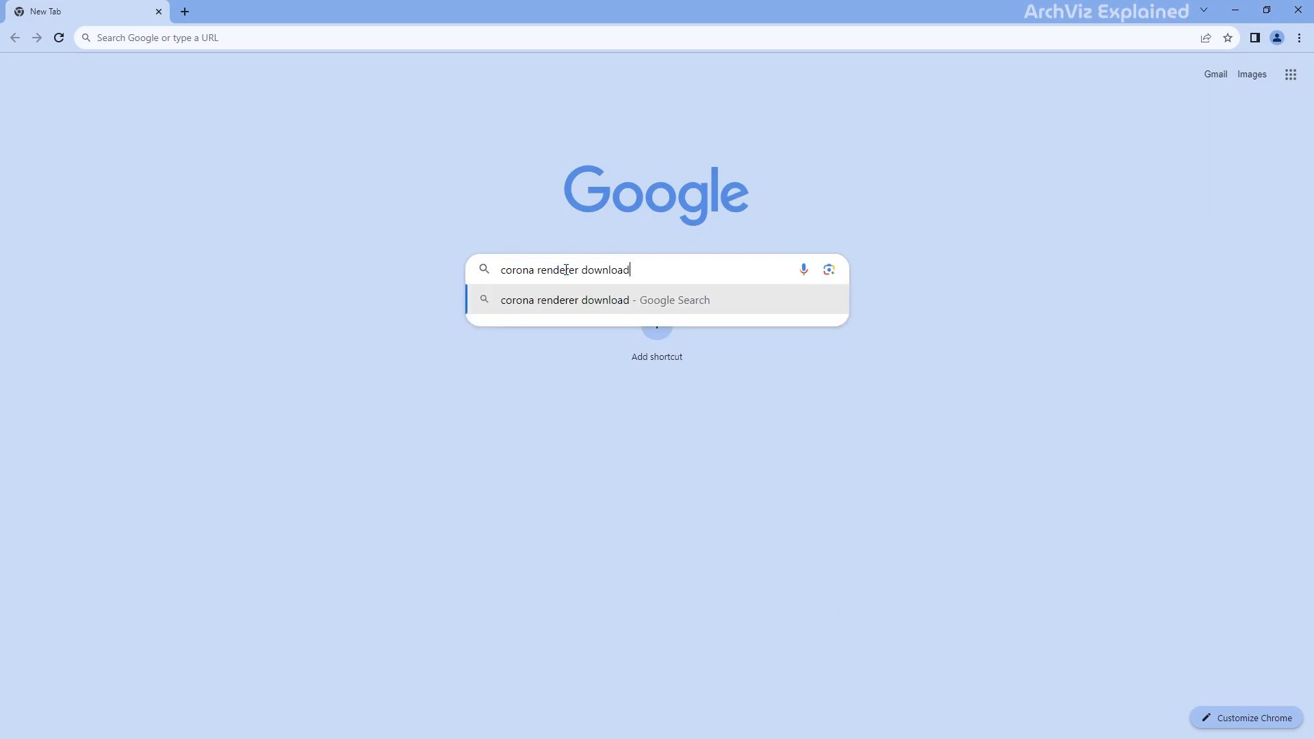
pyautogui.press('Return')
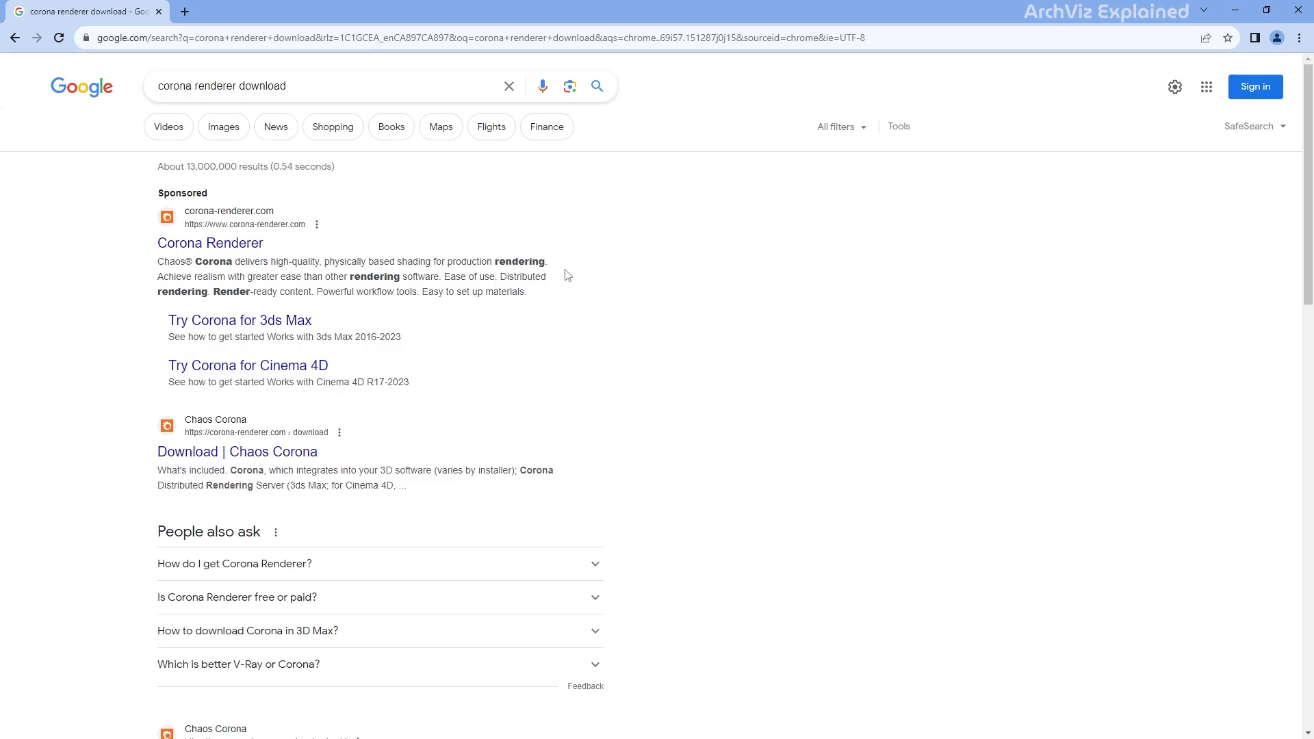
# Open the Chaos Corona download page, accept its cookies and download Corona 10 for 3ds Max, hotfix 1, for Windows.
pyautogui.click(280, 455)
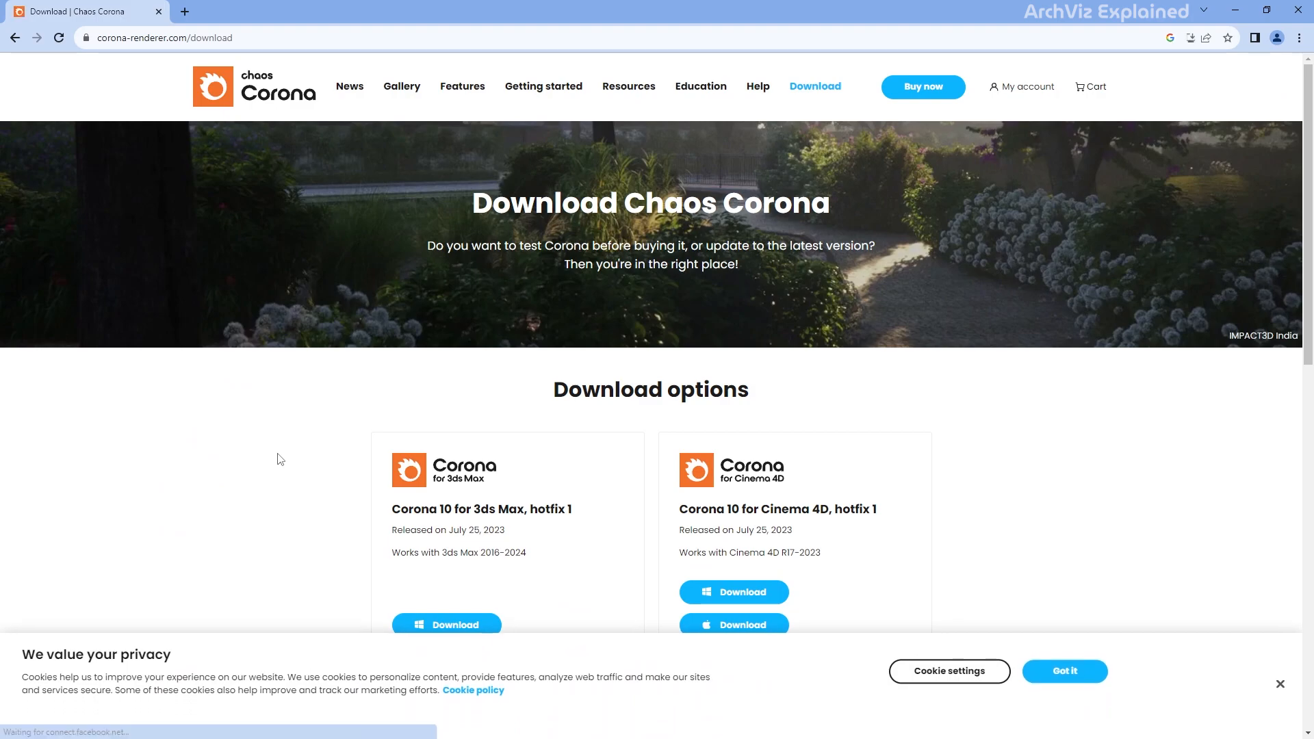
pyautogui.click(1067, 671)
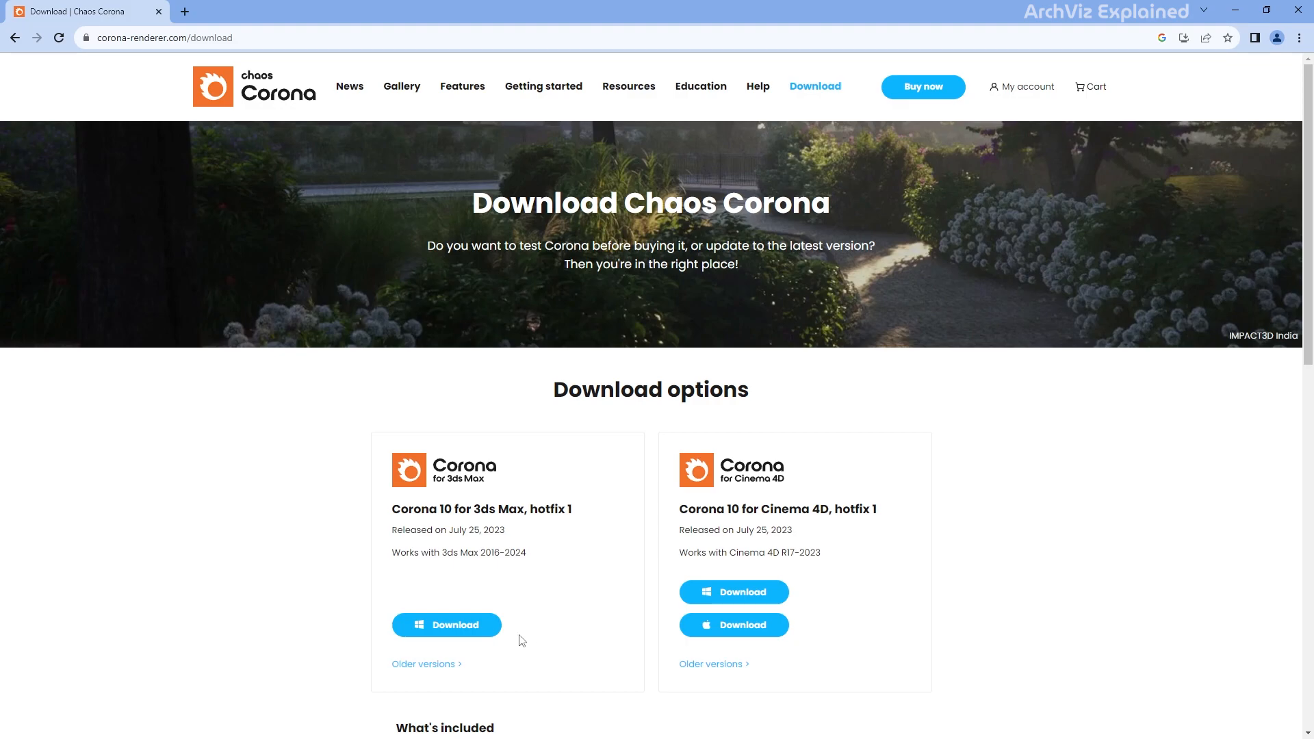
pyautogui.click(471, 633)
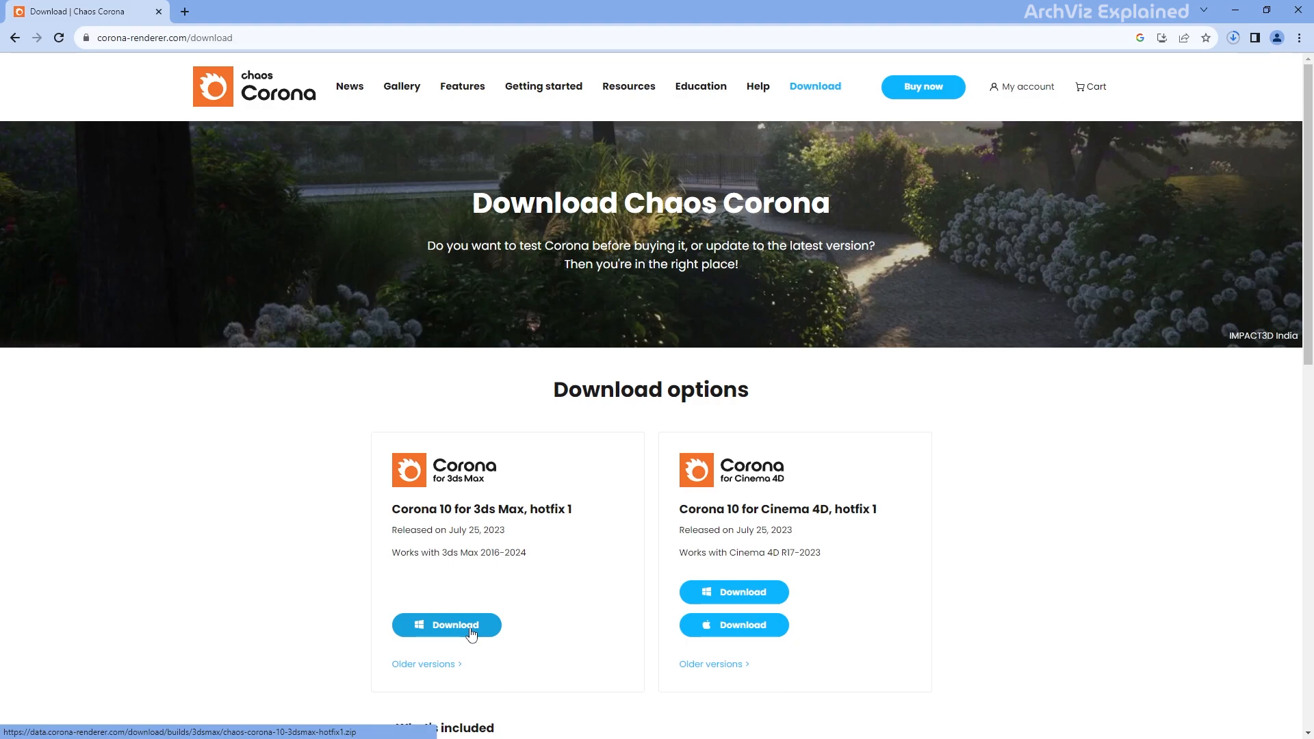
# Search Google for "corona offline material library" in a new tab.
pyautogui.click(184, 11)
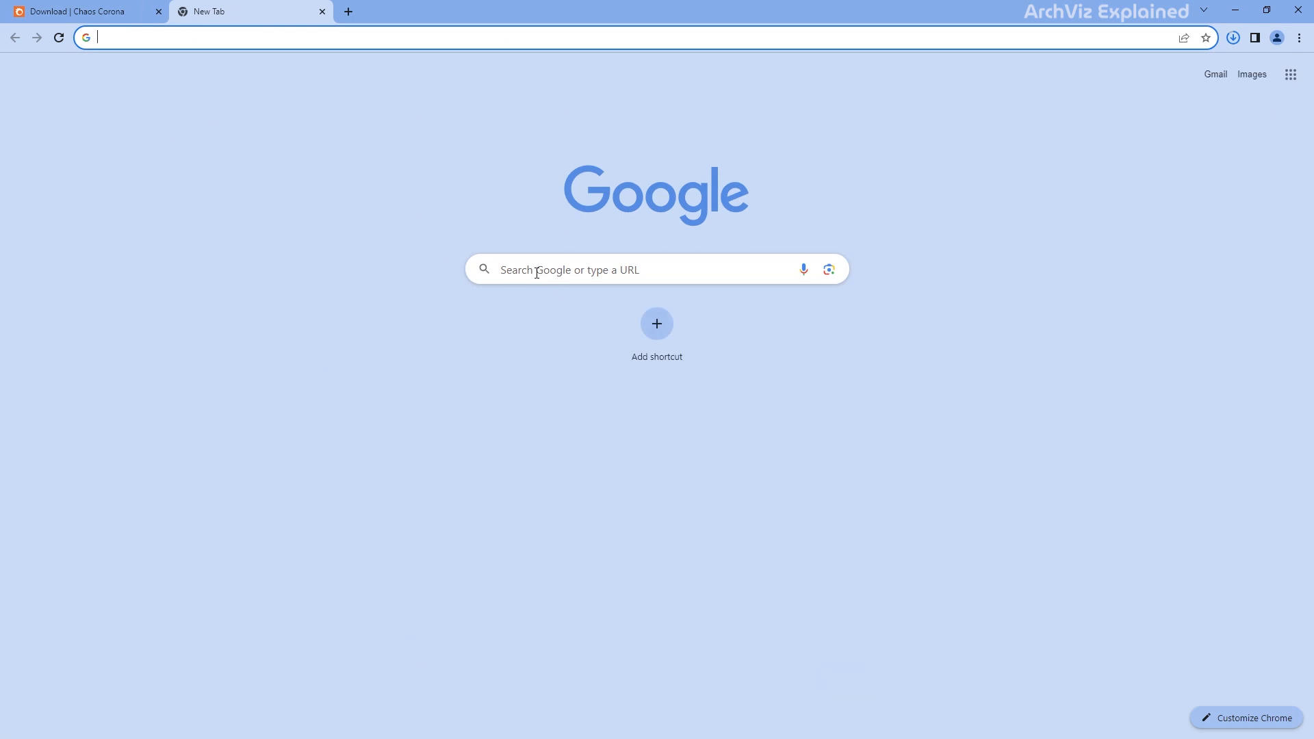
pyautogui.click(536, 271)
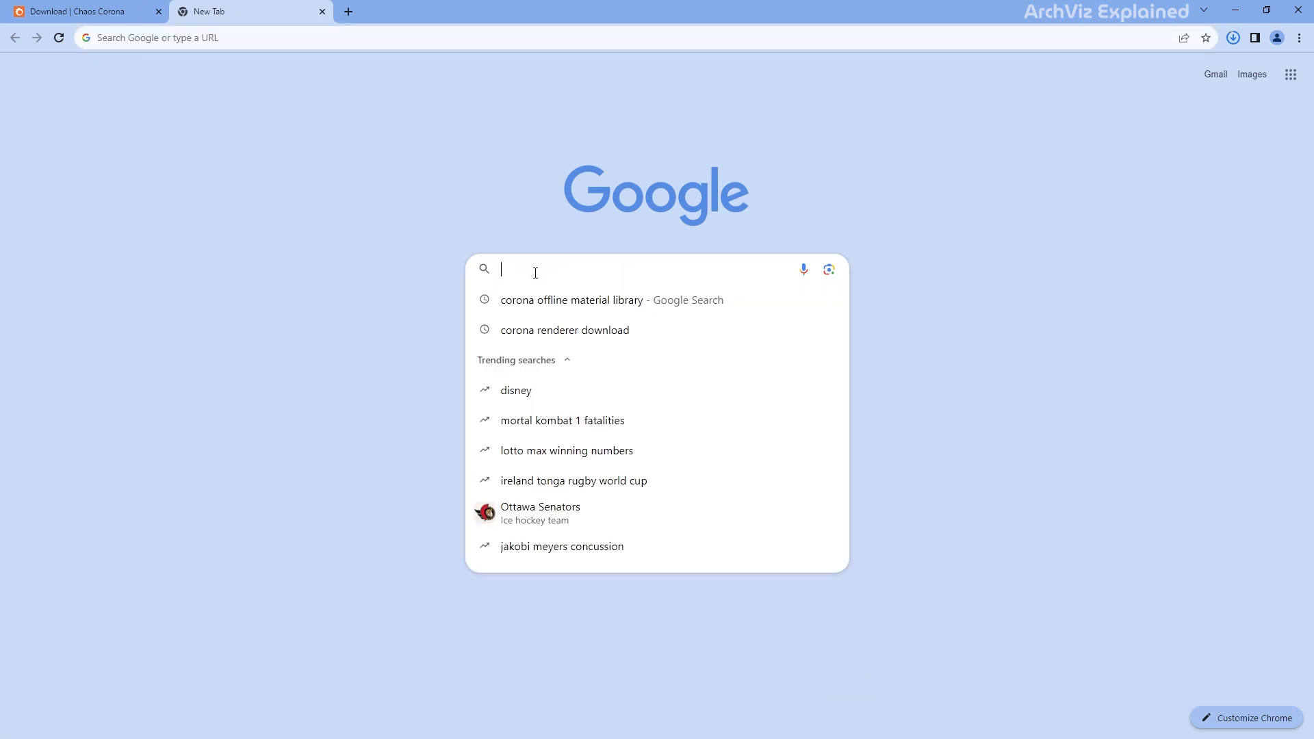
pyautogui.write('corona')
pyautogui.press('Return')
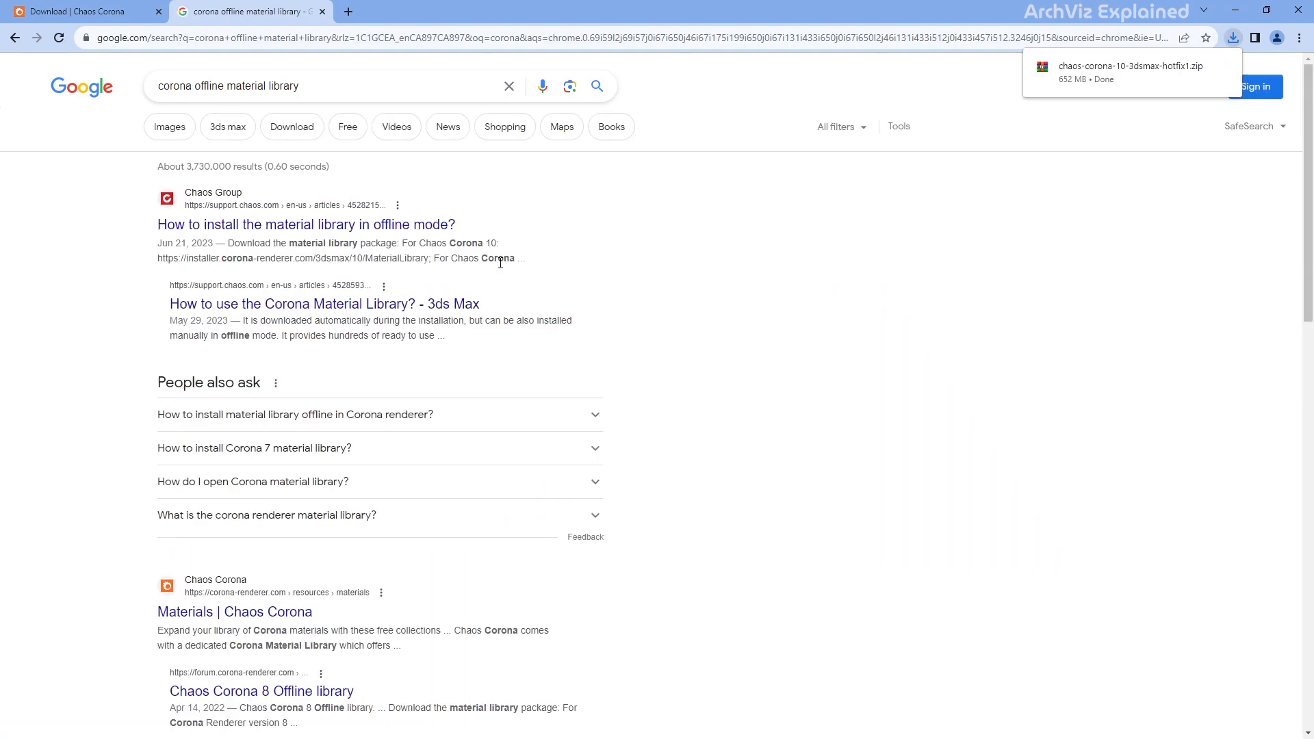
# Open the support article on installing the material library in offline mode and download the 3ds Max package for Chaos Corona 10.
pyautogui.click(418, 225)
pyautogui.scroll(-4, 943, 507)
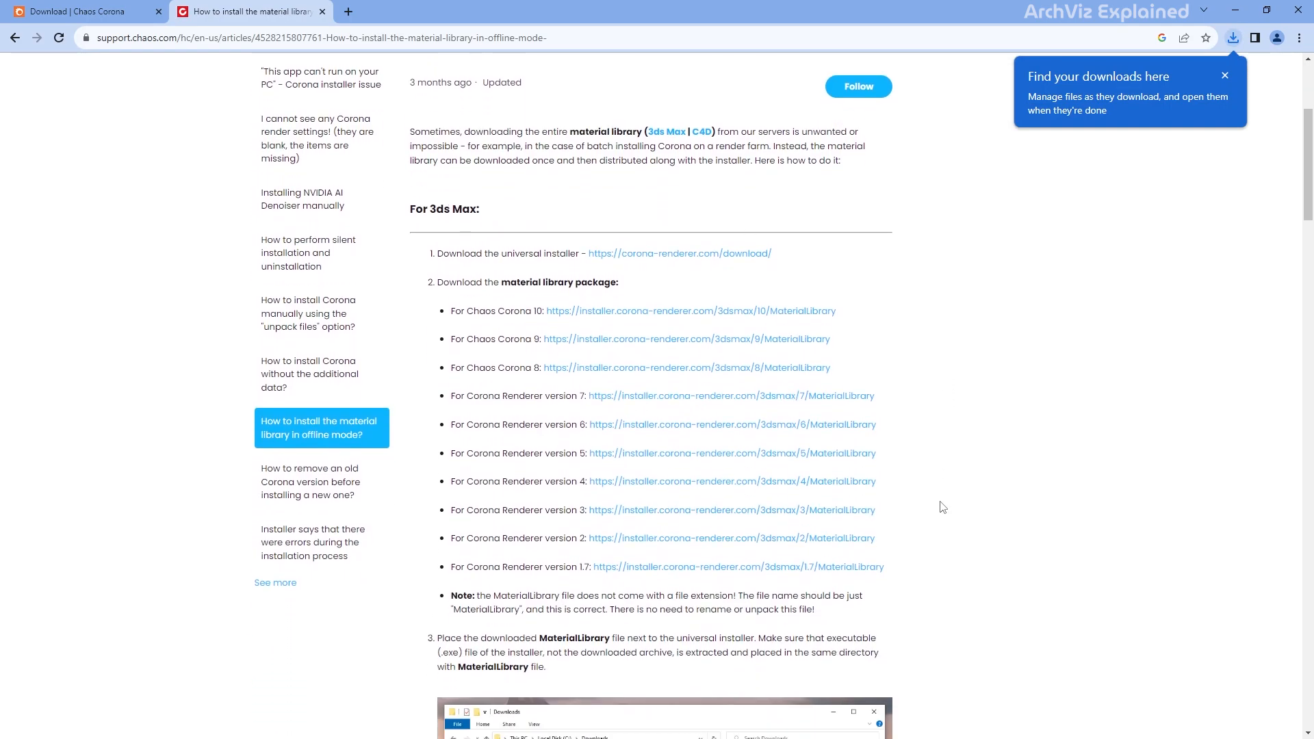
pyautogui.click(613, 313)
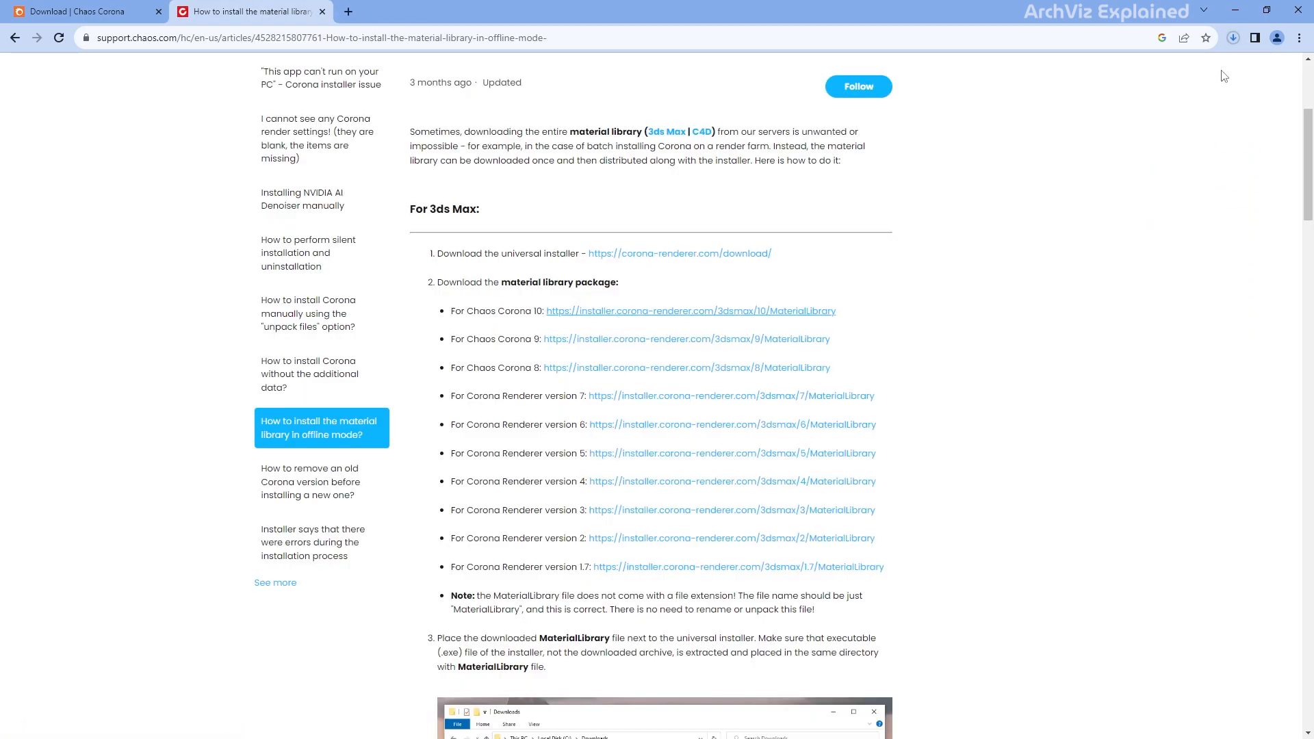
# Copy the downloaded MaterialLibrary file into the chaos-corona-10-3dsmax-hotfix1 folder beside the installer executable.
pyautogui.click(1233, 38)
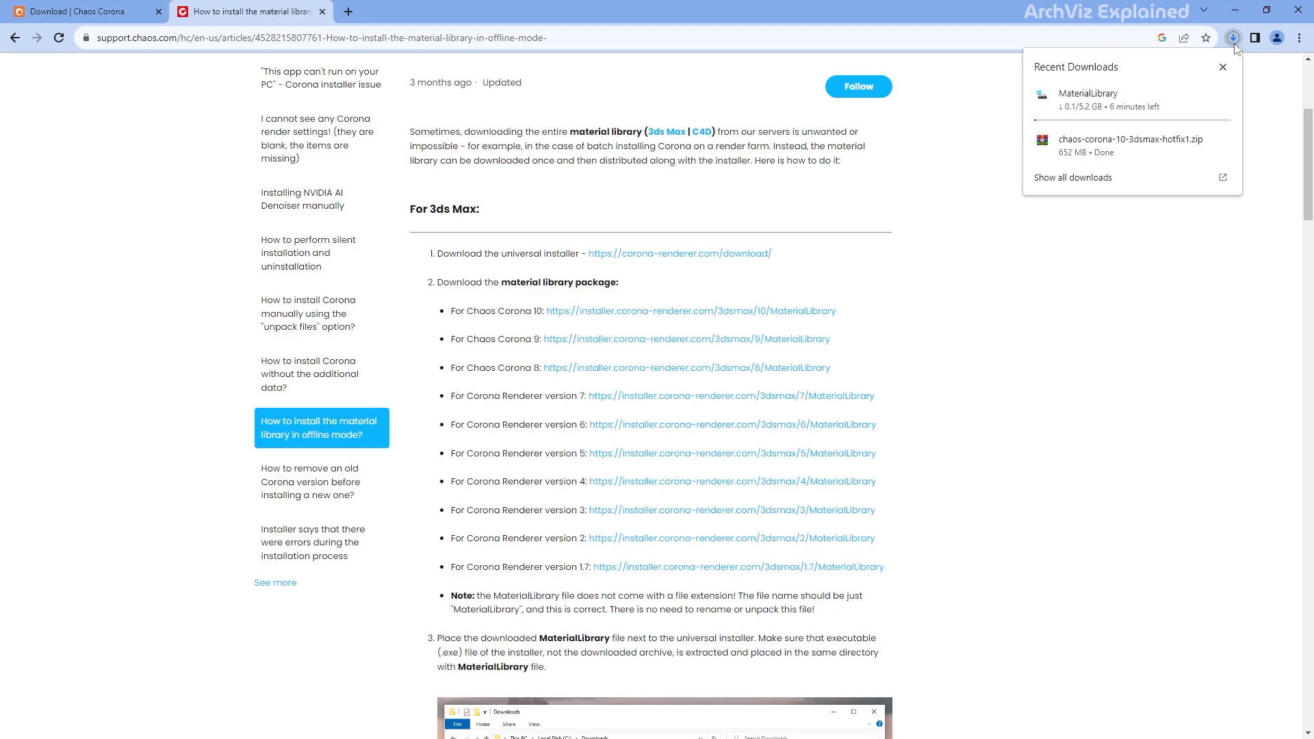
pyautogui.click(1117, 150)
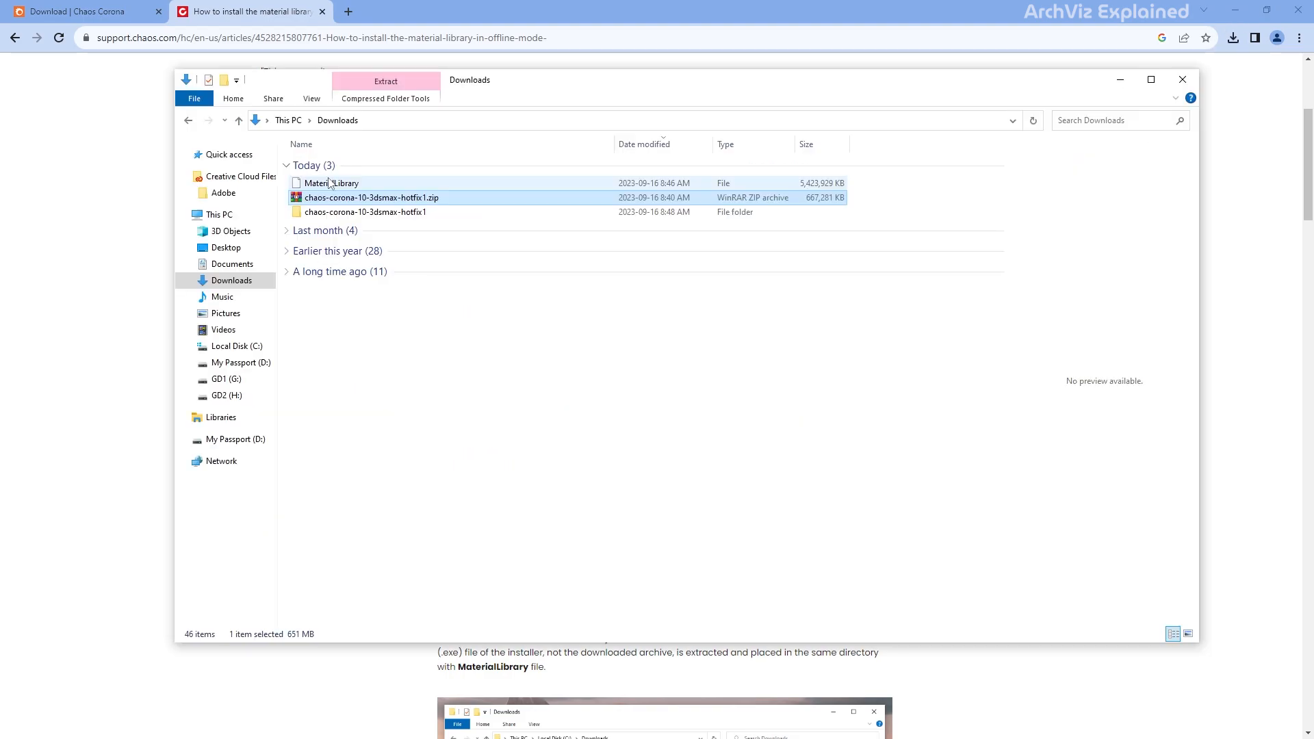
pyautogui.rightClick(327, 183)
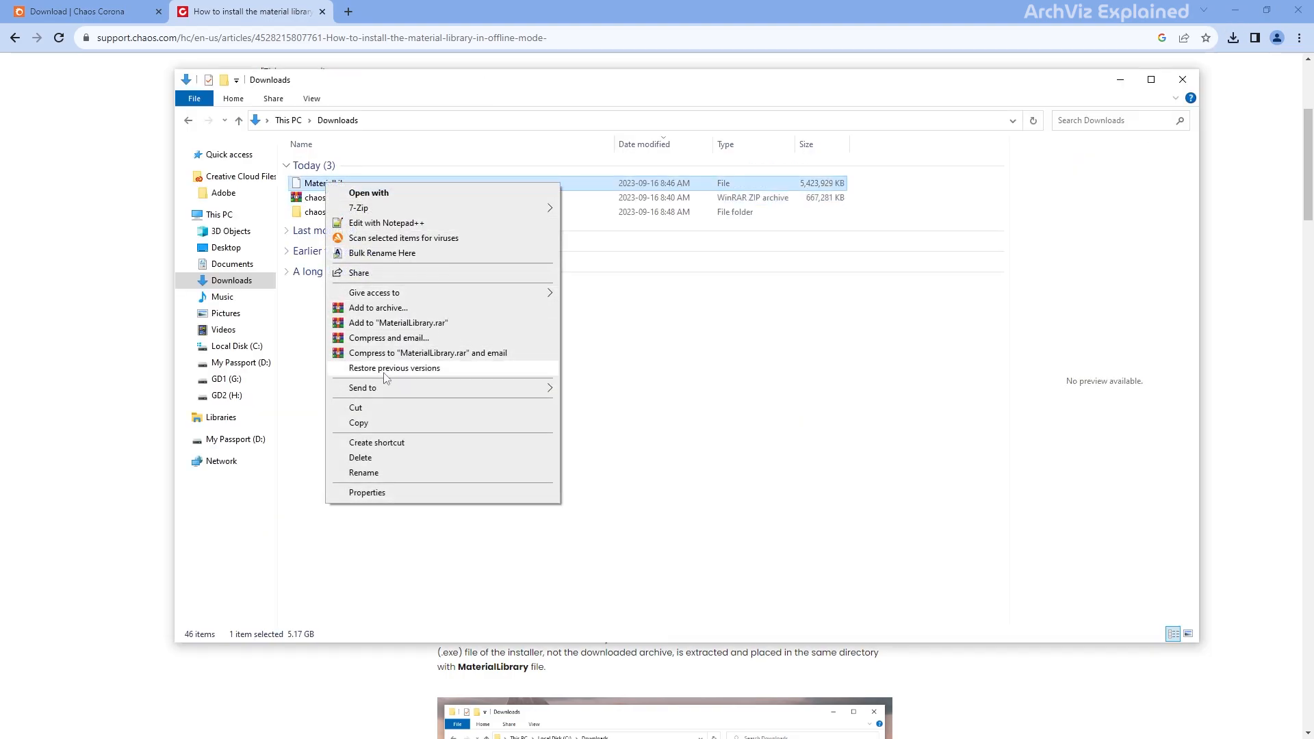
pyautogui.click(367, 426)
pyautogui.click(389, 214)
pyautogui.doubleClick(388, 213)
pyautogui.rightClick(338, 225)
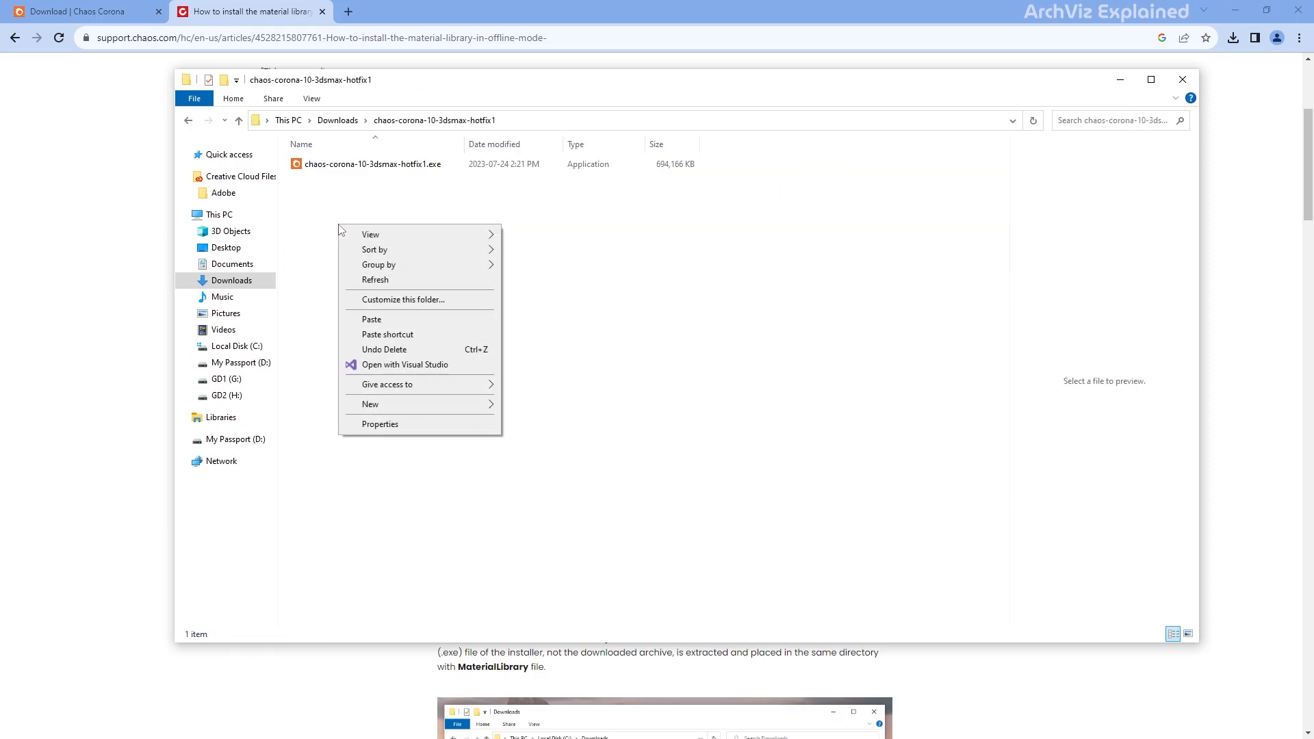
pyautogui.click(372, 319)
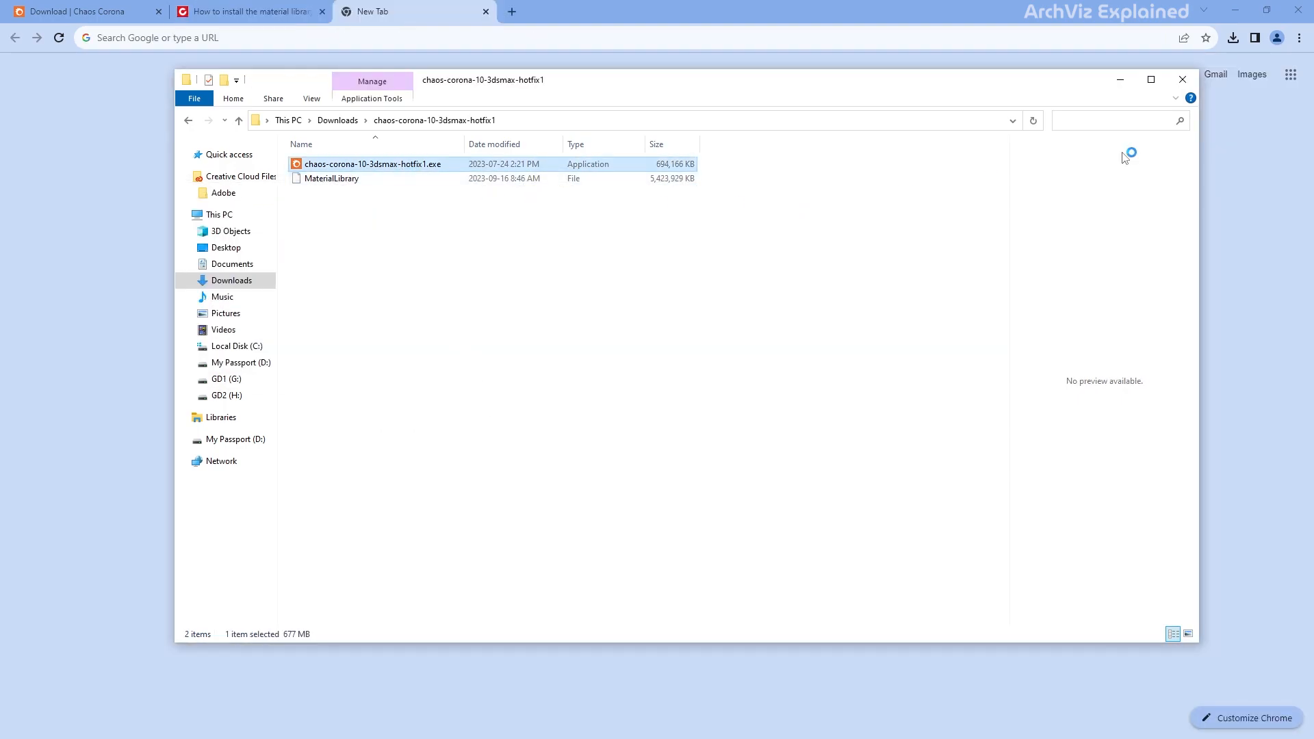
# Accept the Corona installer's terms and conditions, disable sending of product usage data and proceed to the install type.
pyautogui.click(1120, 85)
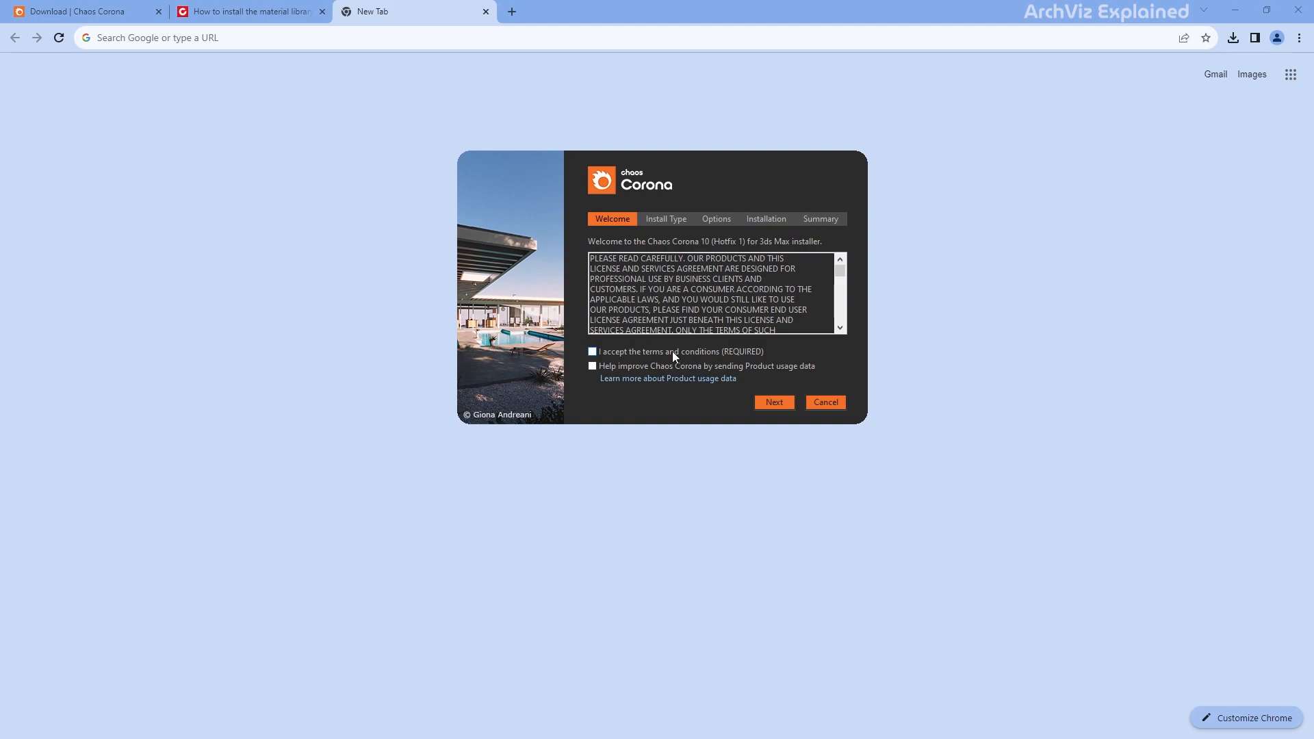
pyautogui.click(672, 352)
pyautogui.click(660, 368)
pyautogui.click(659, 366)
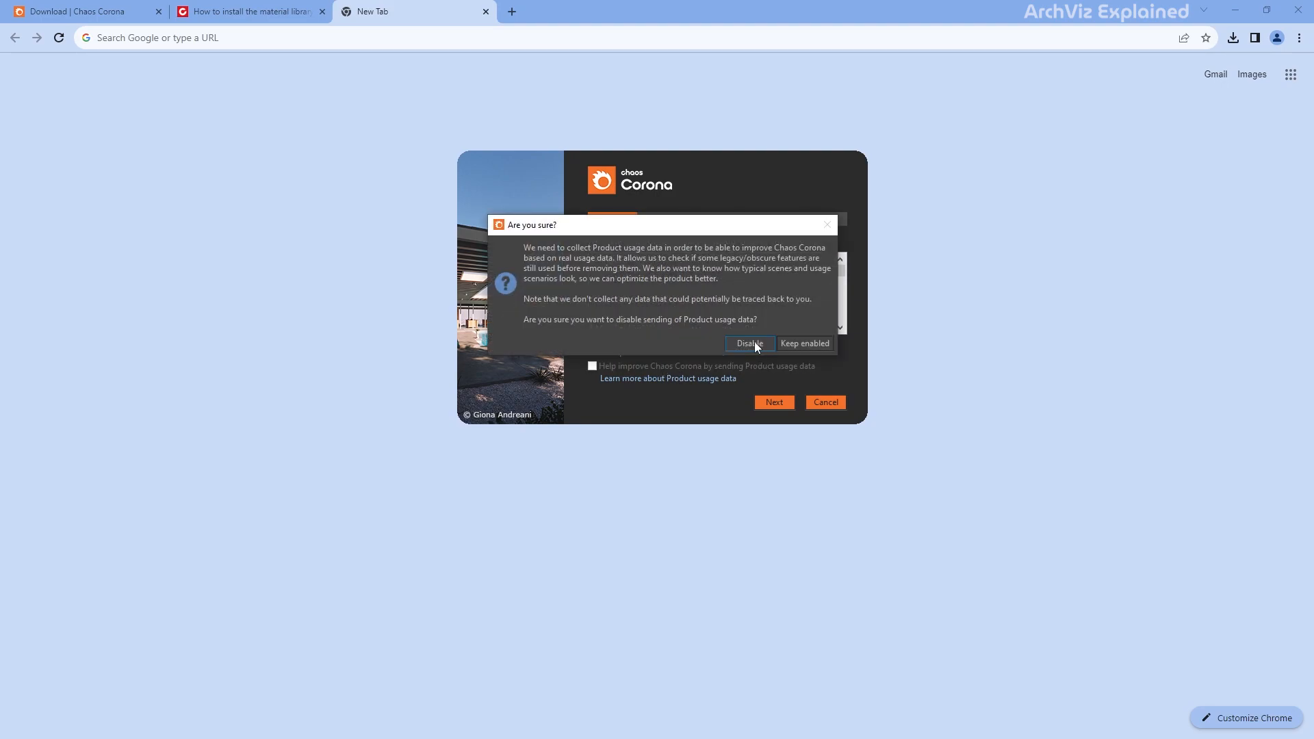
pyautogui.click(754, 343)
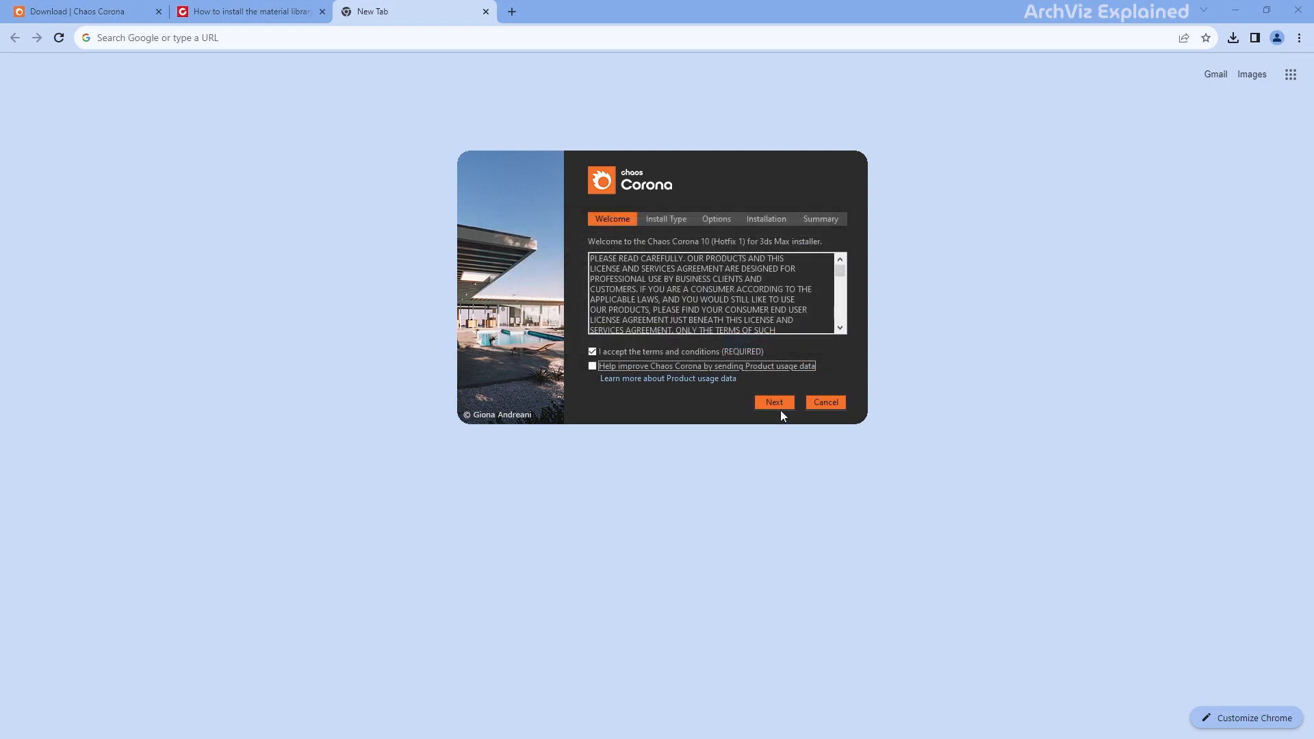
pyautogui.click(779, 405)
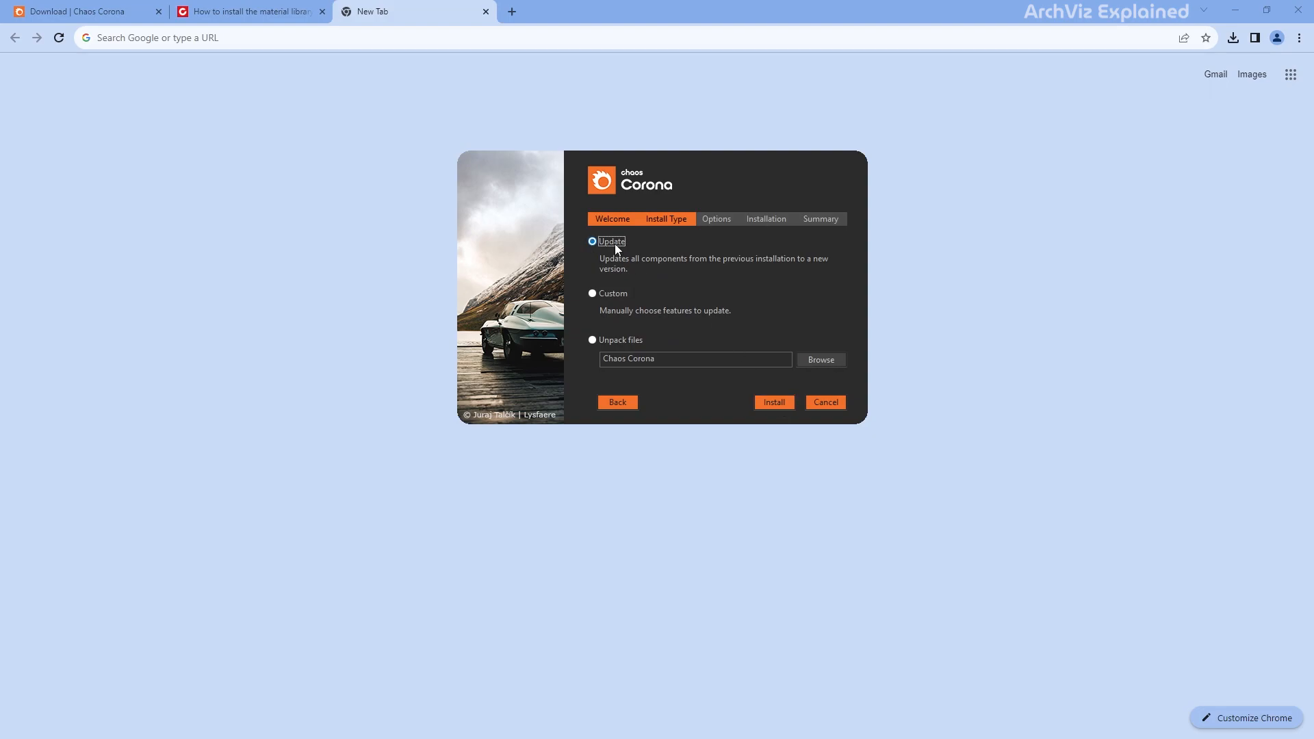
# Run the Corona installation with the Update type through to the end and finish the installer.
pyautogui.click(775, 403)
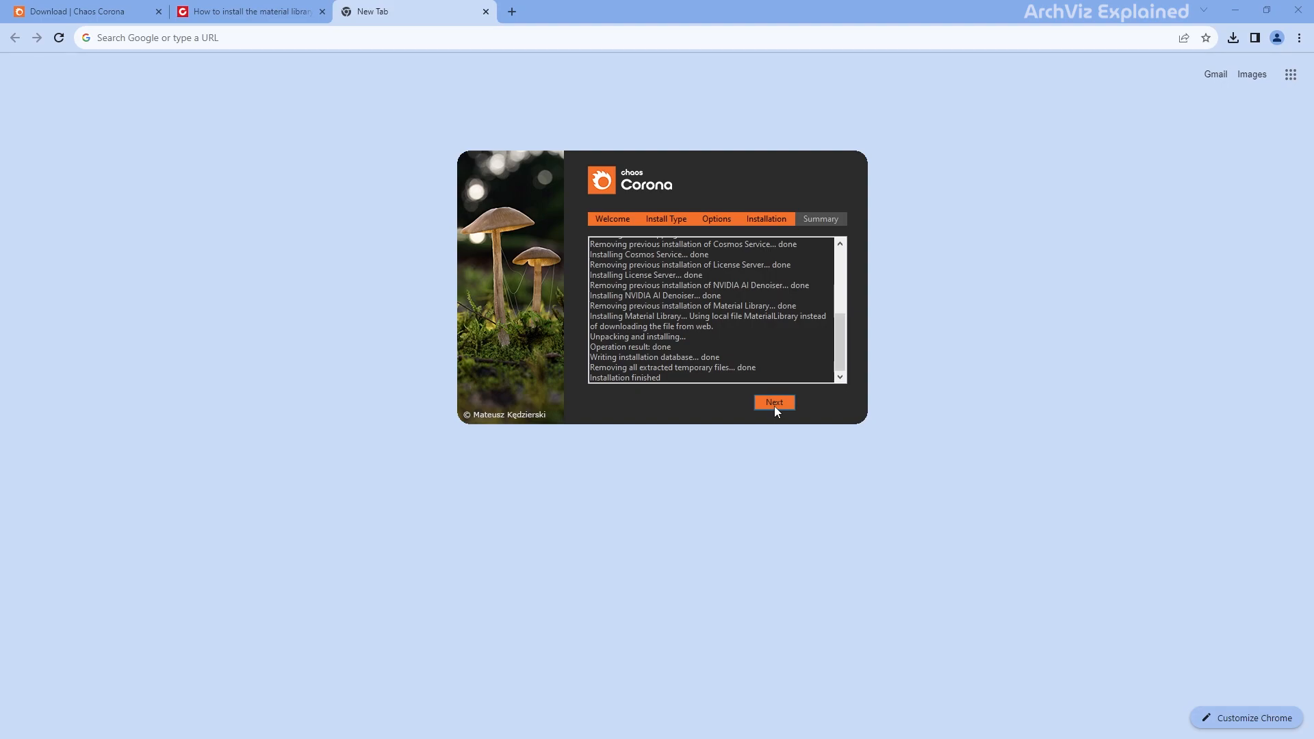
pyautogui.click(774, 403)
pyautogui.click(807, 401)
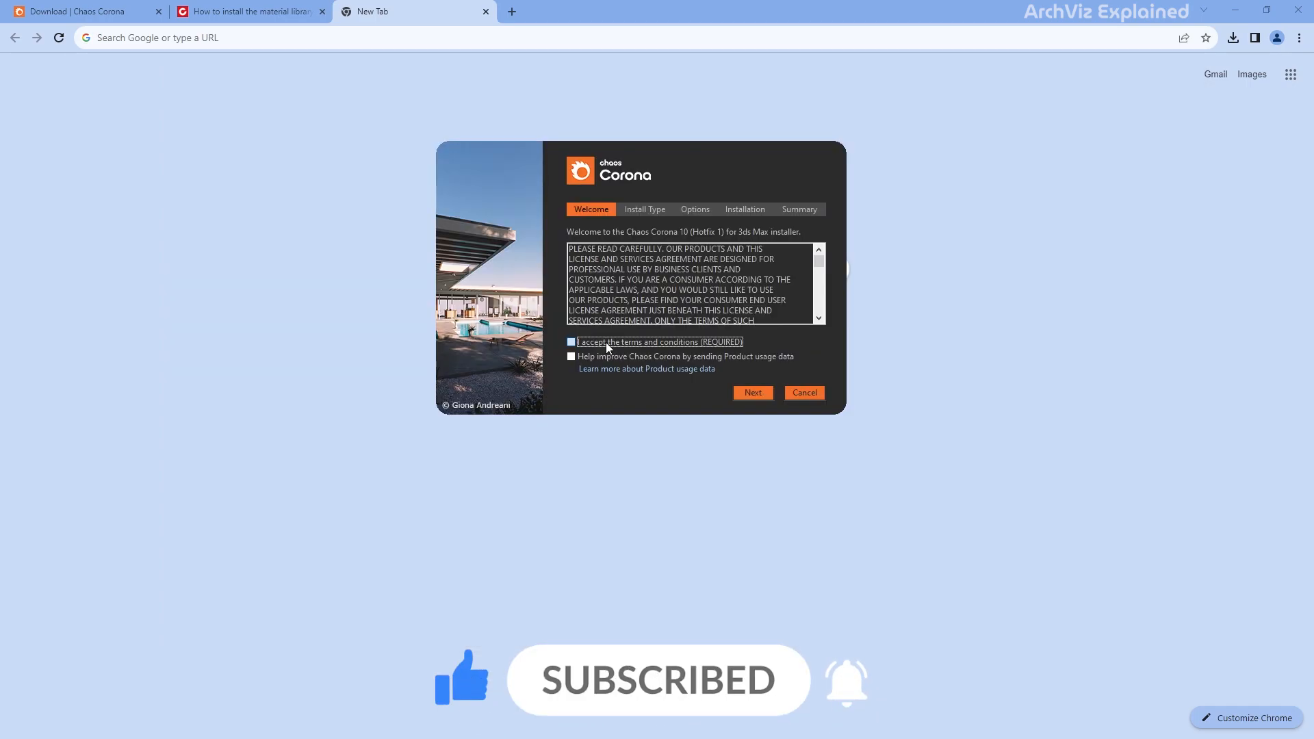
# Accept the terms in the reopened Corona installer and proceed with the Custom install type.
pyautogui.click(605, 342)
pyautogui.click(746, 391)
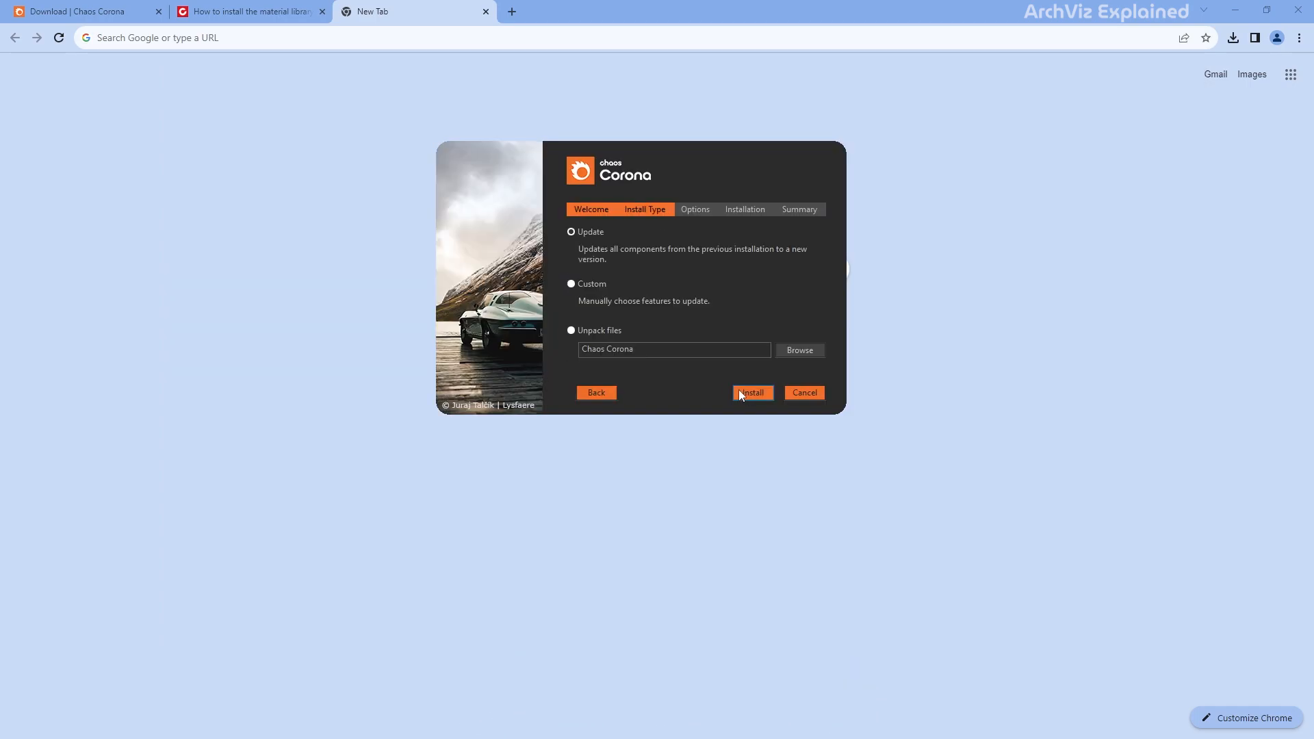
pyautogui.click(584, 285)
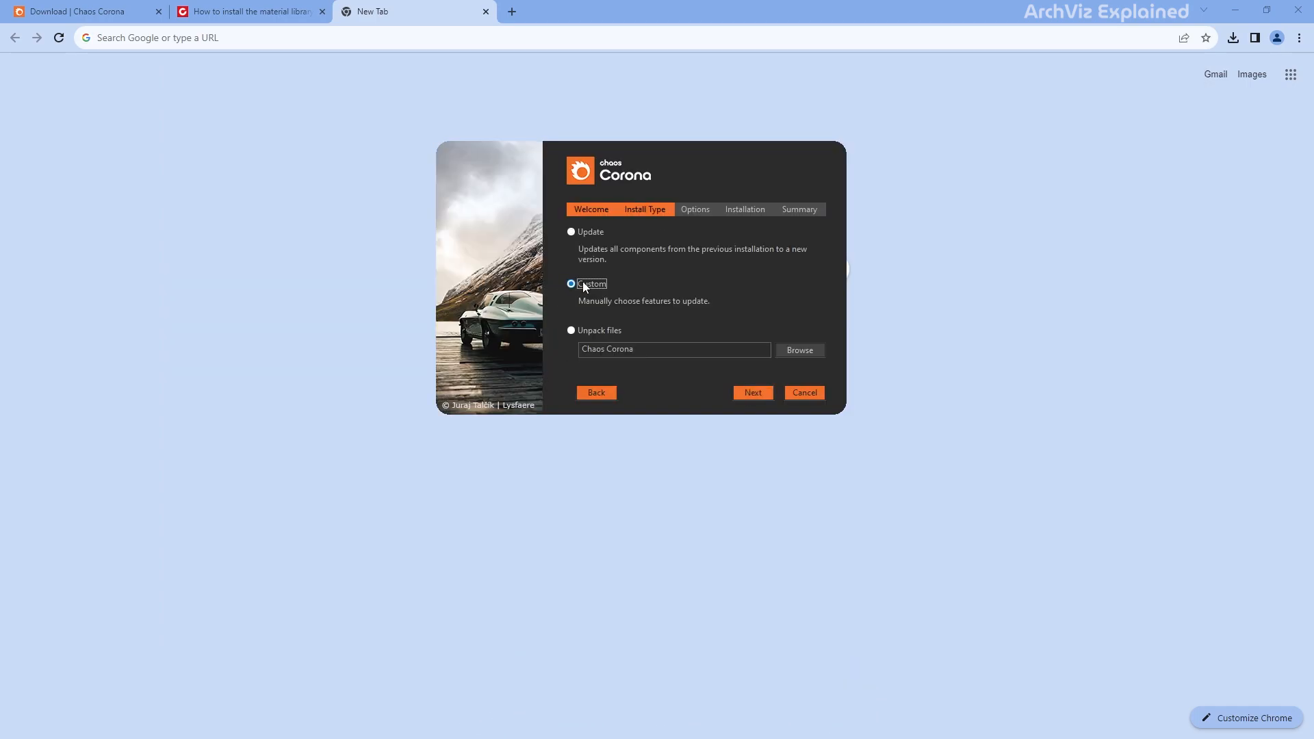
pyautogui.click(745, 396)
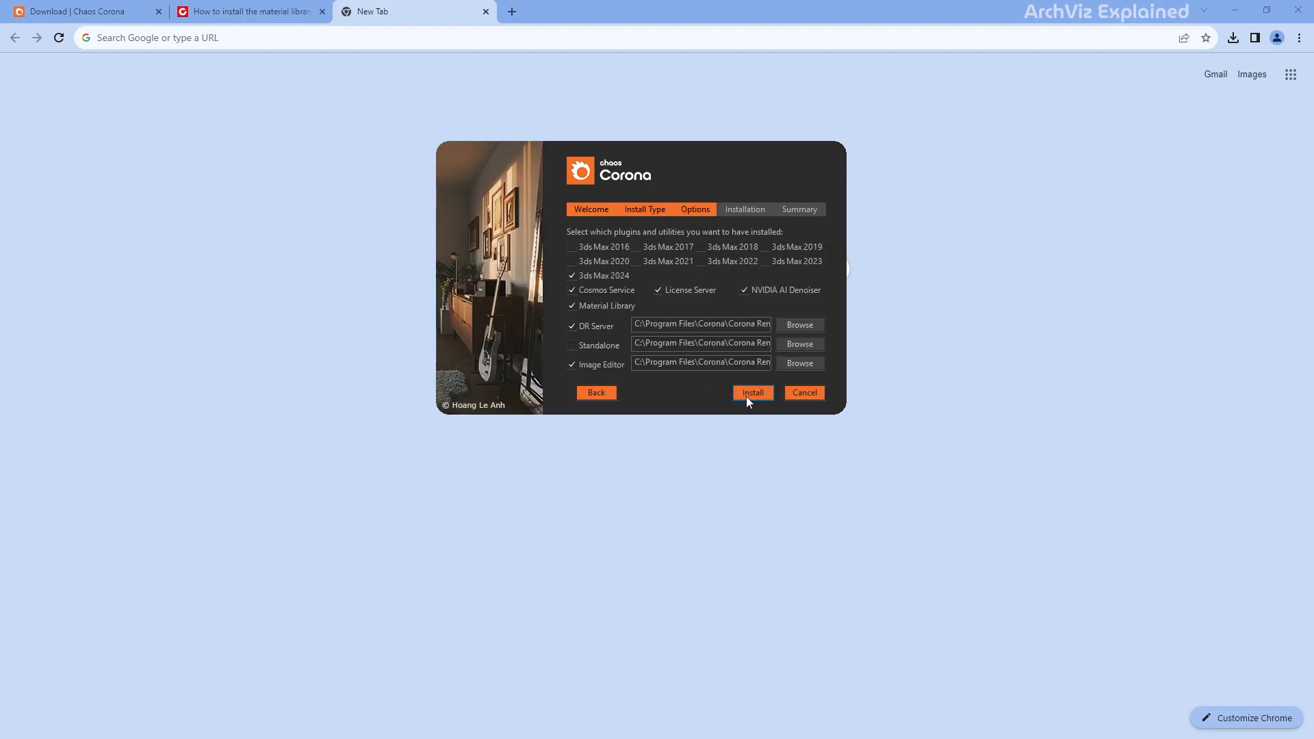
# Toggle the 3ds Max 2023, 3ds Max 2022 and Standalone components, then run the custom installation through to the end.
pyautogui.click(780, 263)
pyautogui.click(781, 264)
pyautogui.click(734, 263)
pyautogui.click(583, 345)
pyautogui.click(751, 391)
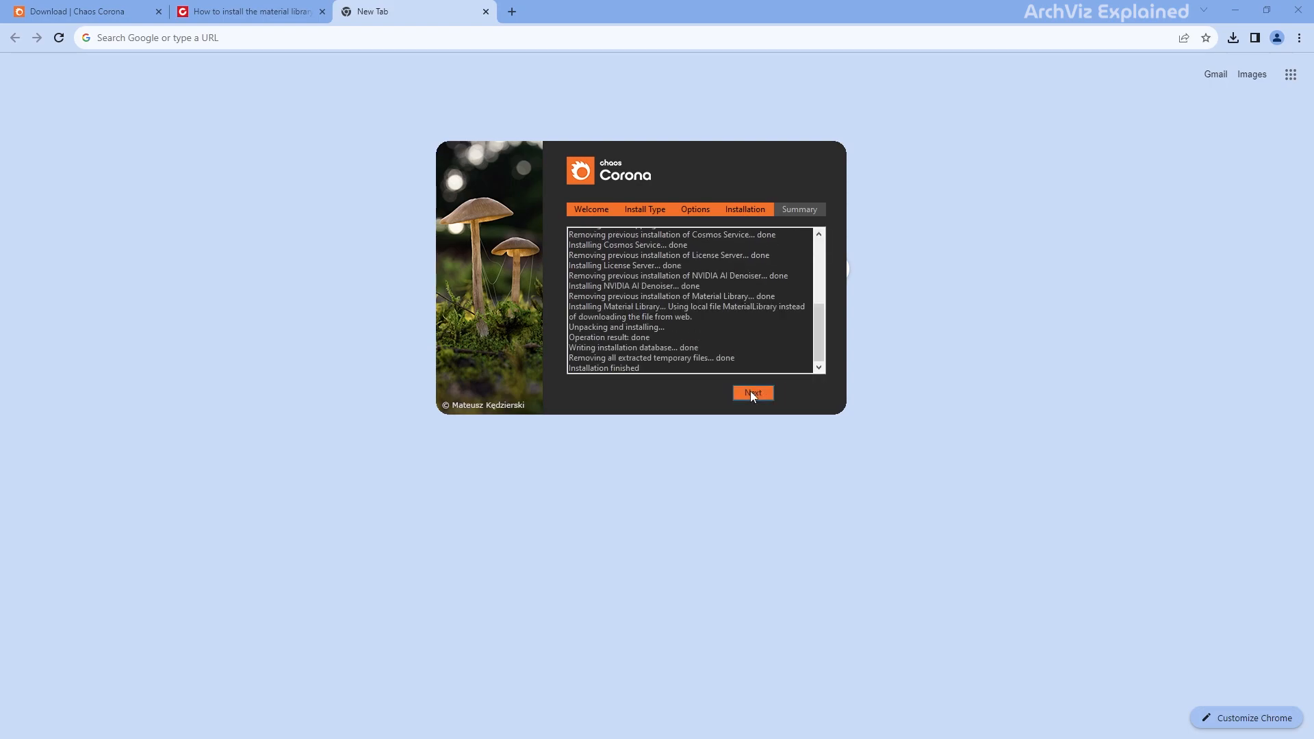
pyautogui.click(761, 393)
pyautogui.click(799, 394)
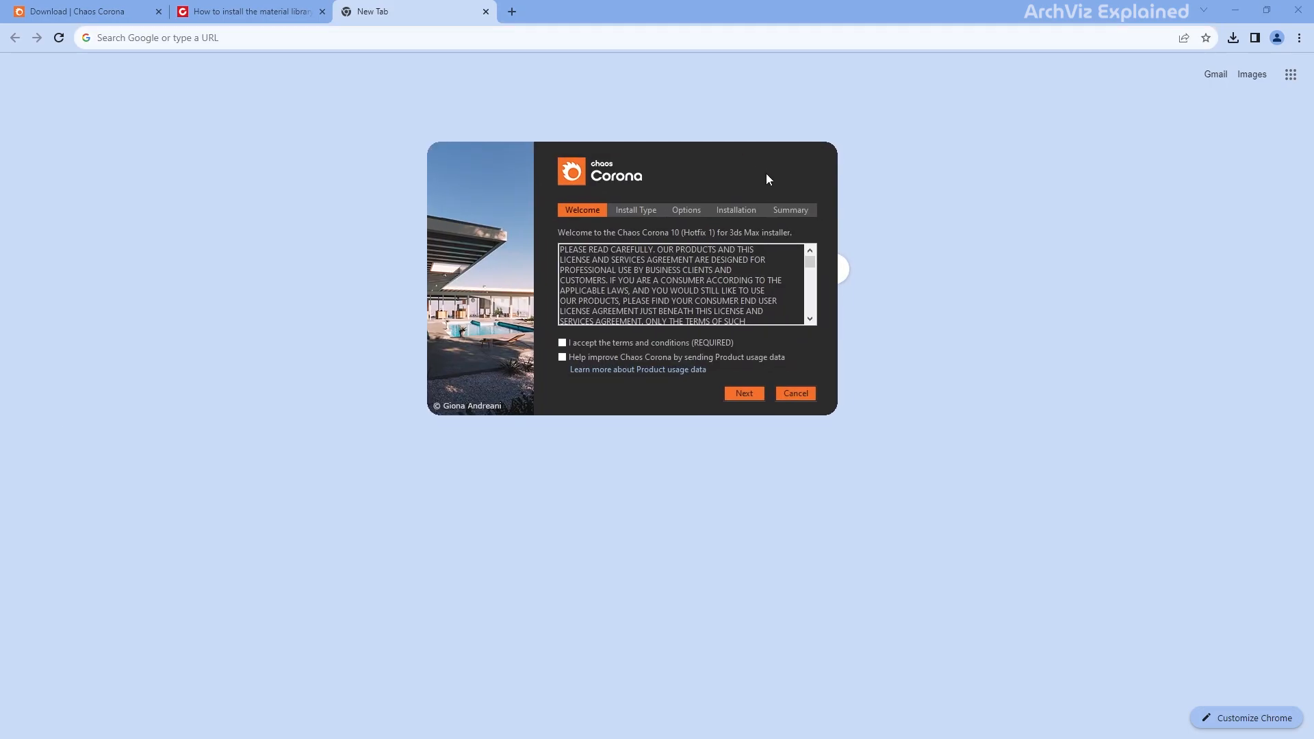
# Accept the terms in the reopened installer and choose Unpack files with the destination C:\Users\administrator\Desktop\CoronaUnpack.
pyautogui.click(670, 342)
pyautogui.click(759, 397)
pyautogui.click(603, 334)
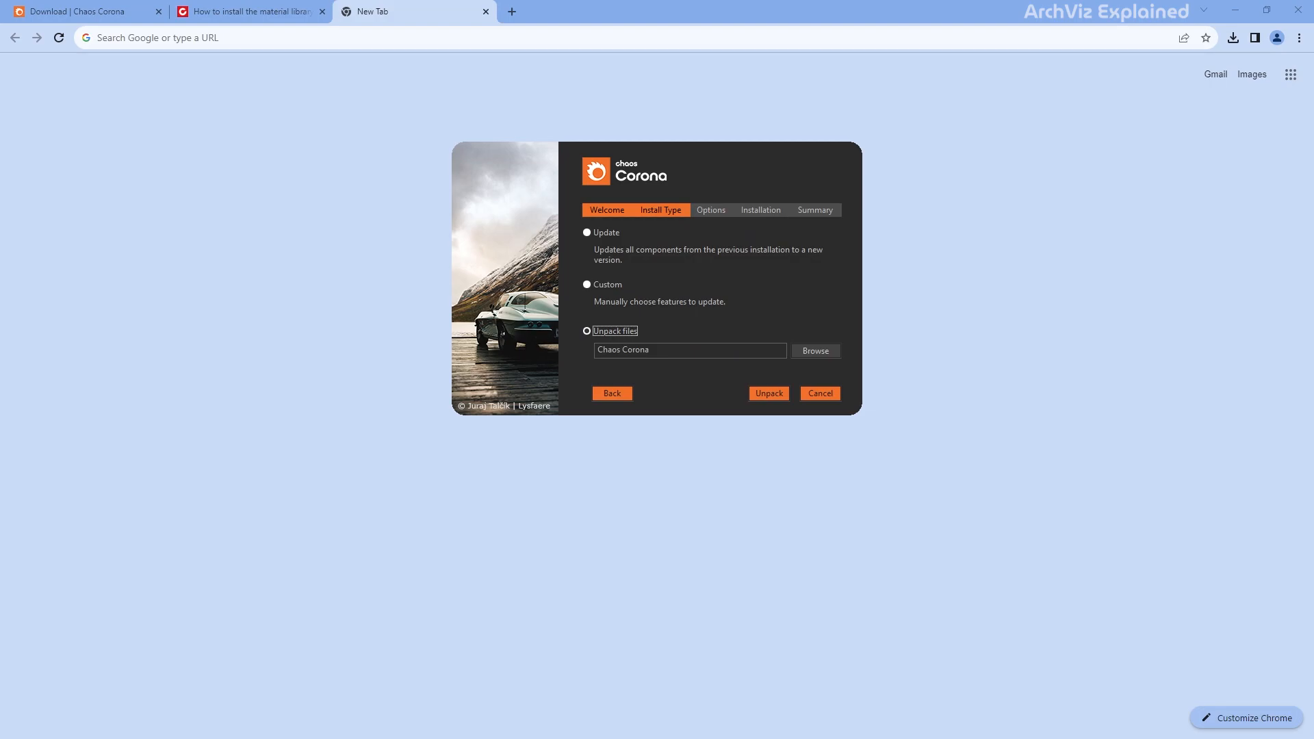
pyautogui.moveTo(657, 349); pyautogui.dragTo(498, 346)
pyautogui.hotkey('ctrl', 'v')
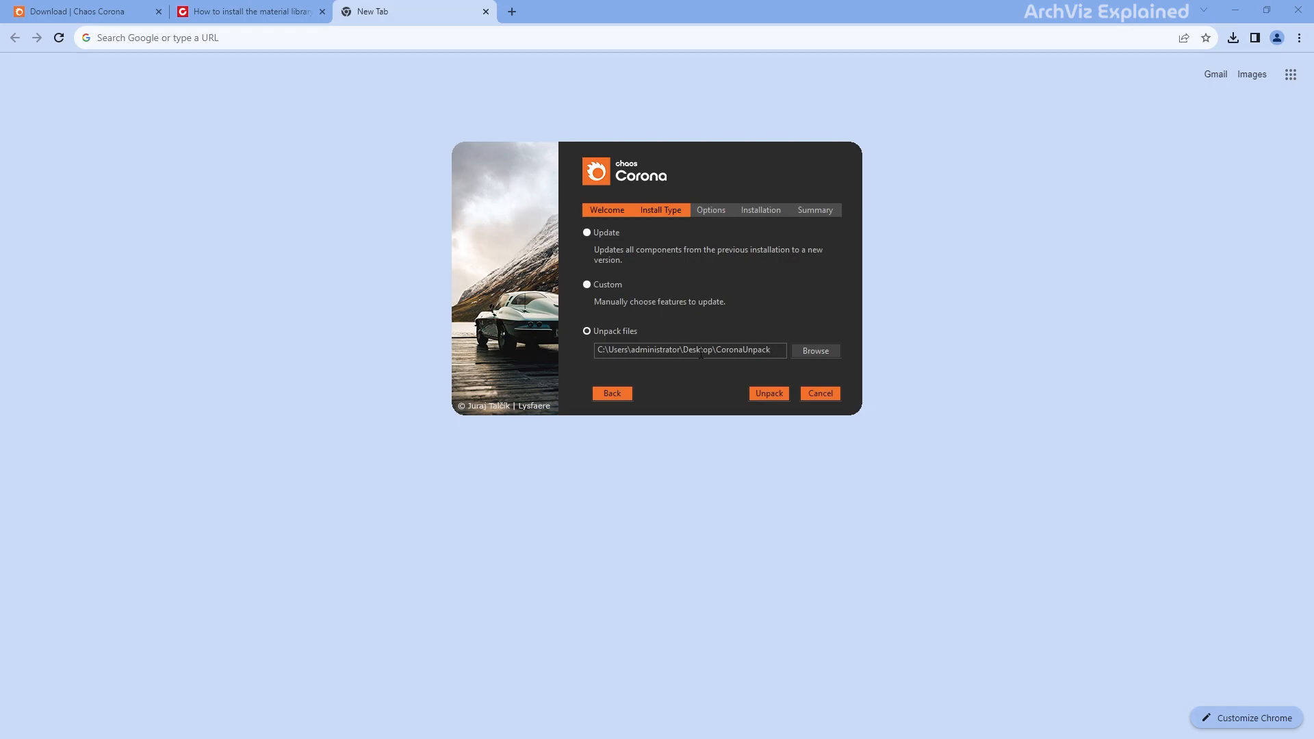
# Unpack the Corona files to the specified CoronaUnpack folder and finish the installer.
pyautogui.moveTo(775, 353); pyautogui.dragTo(594, 351)
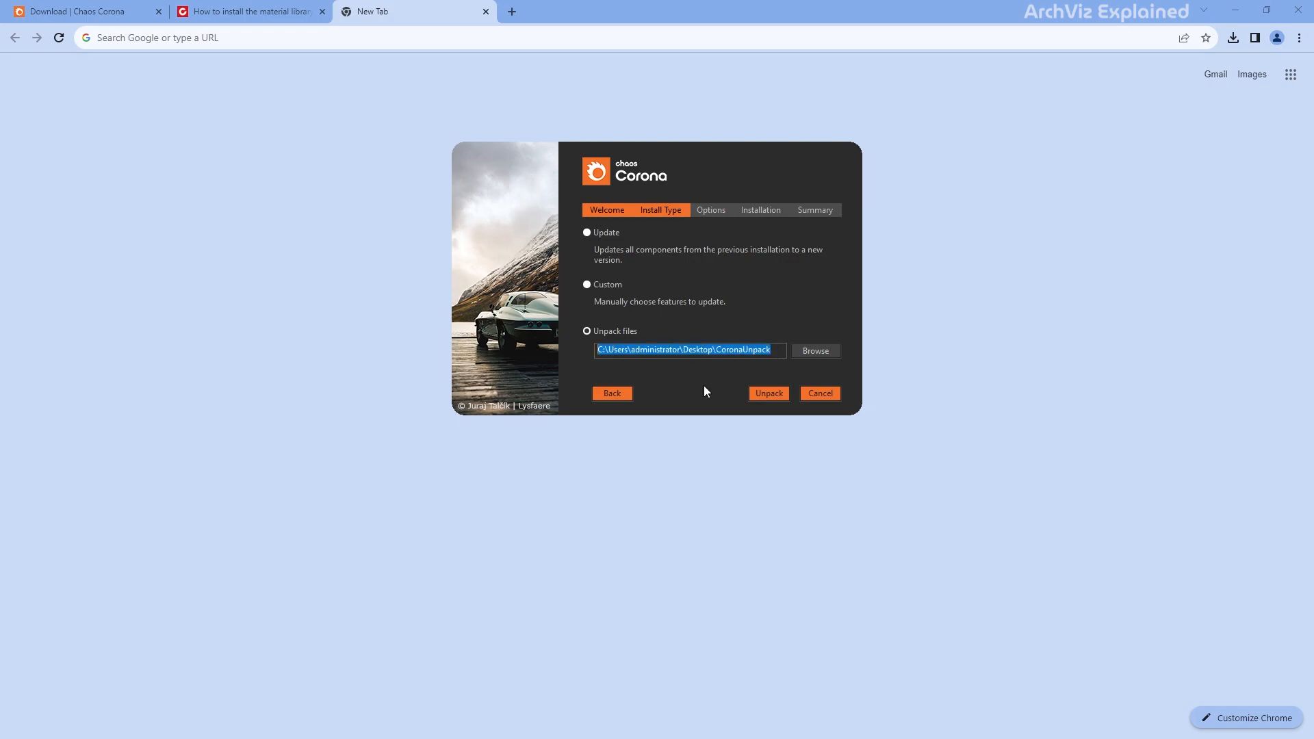
pyautogui.click(765, 394)
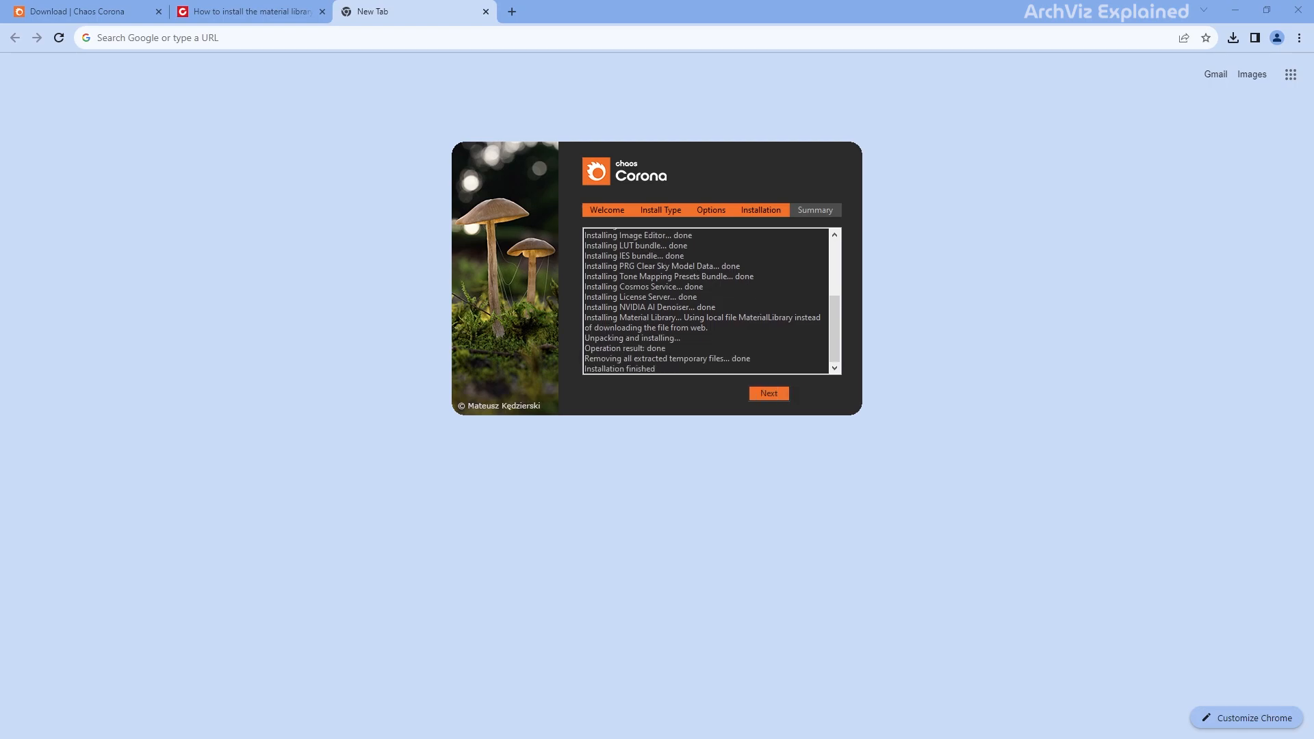
pyautogui.click(780, 396)
pyautogui.click(830, 396)
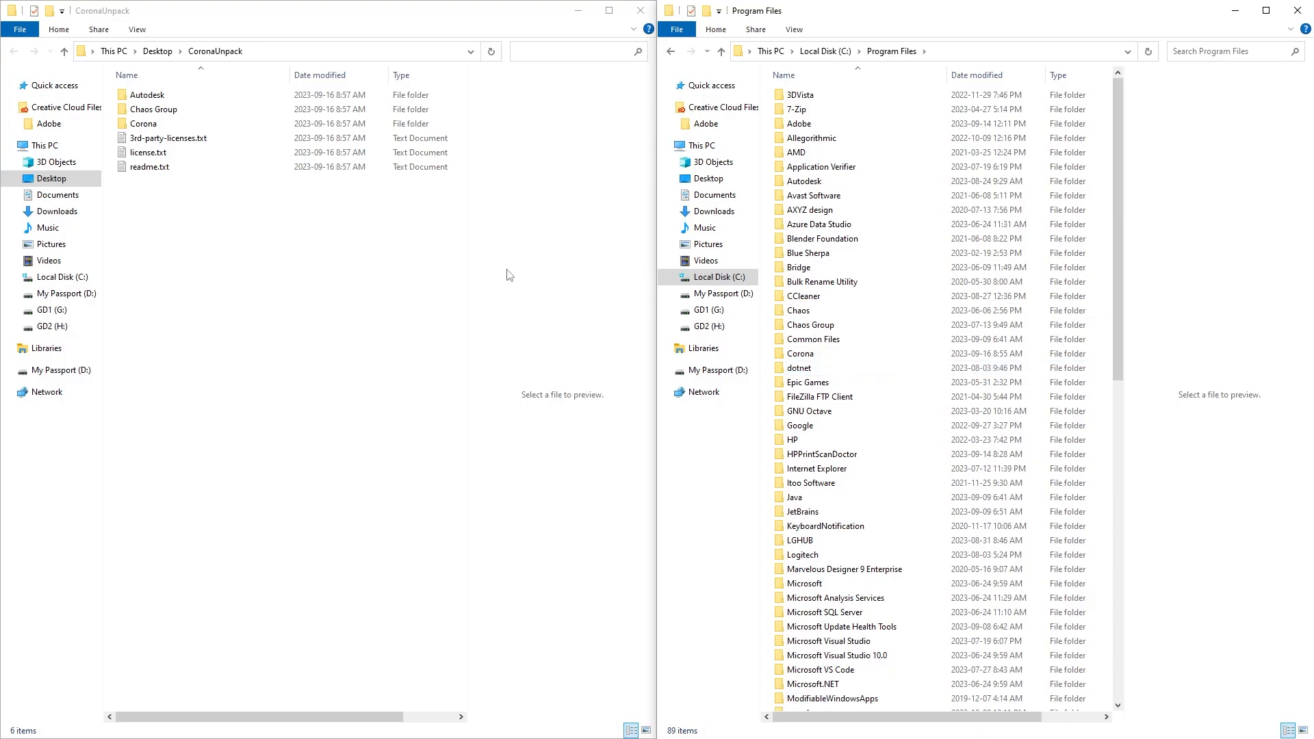
# Copy the AMG, plugins and UI_ln folders from the unpacked CoronaUnpack\Autodesk\3ds Max 2024 folder.
pyautogui.click(392, 364)
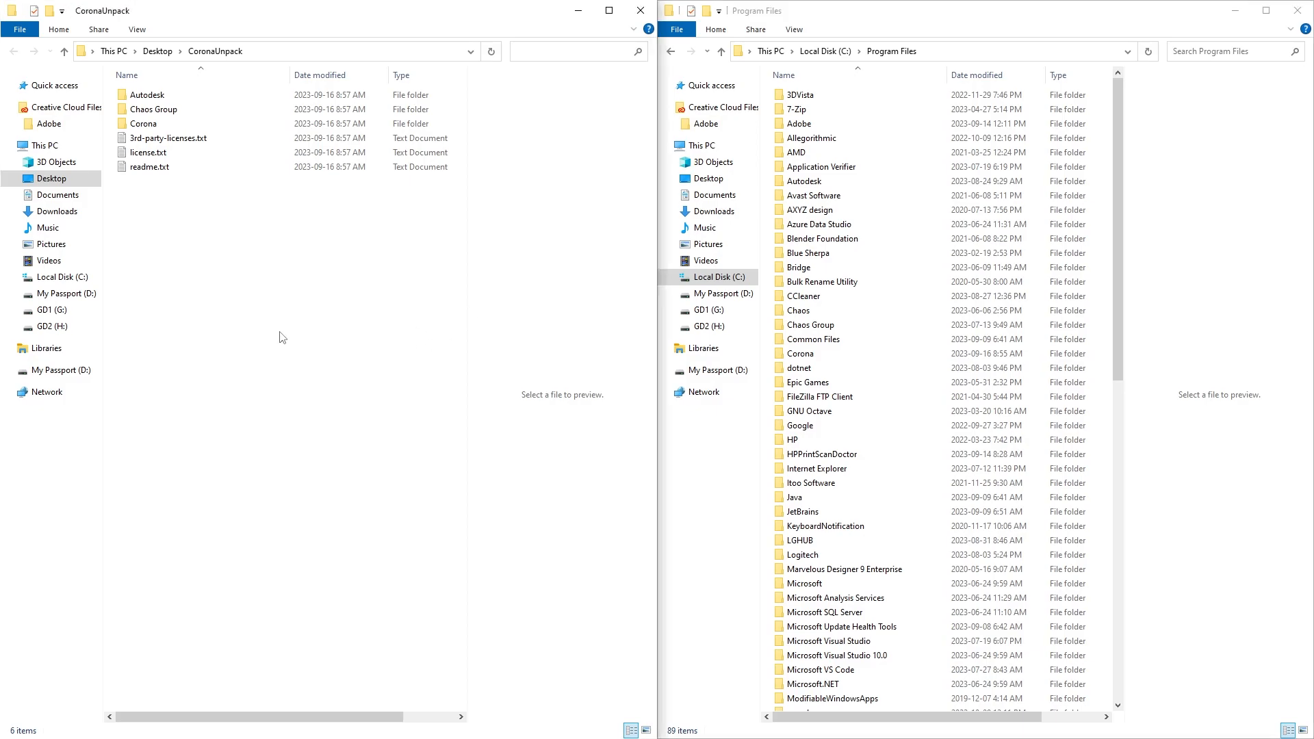
pyautogui.doubleClick(151, 96)
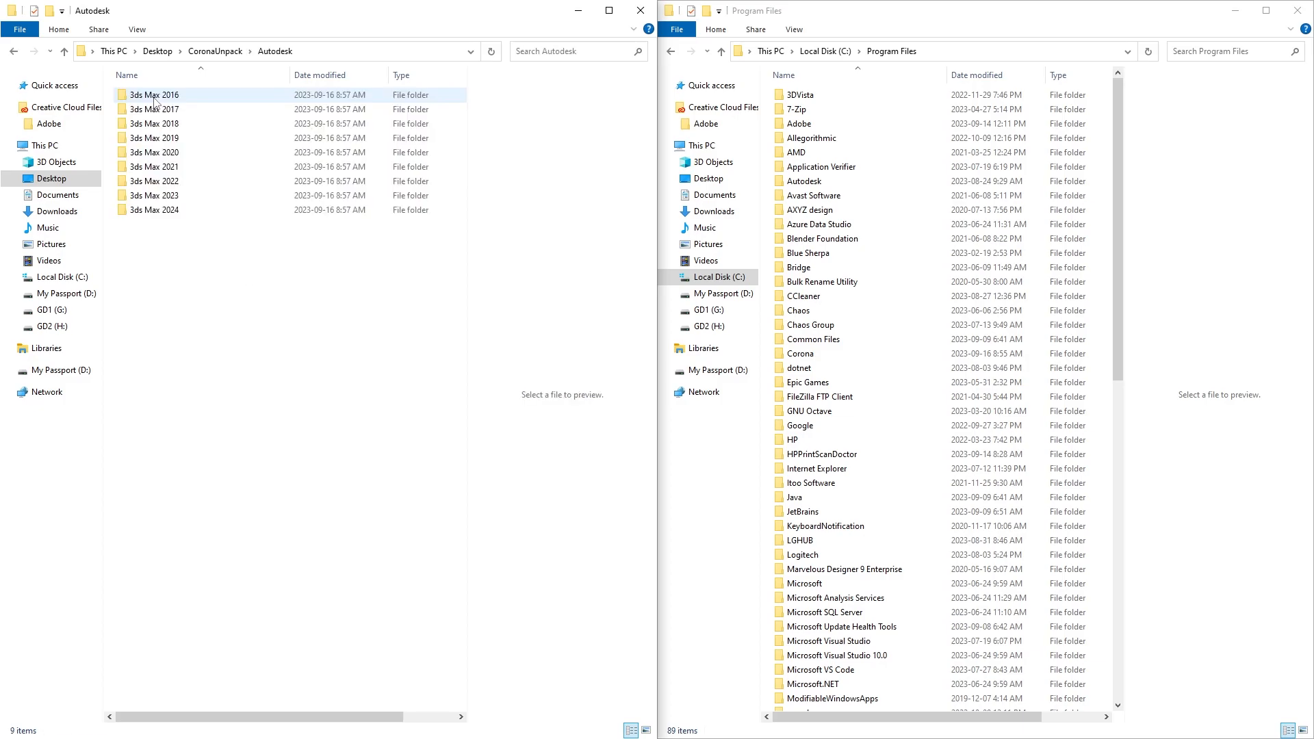
pyautogui.click(163, 210)
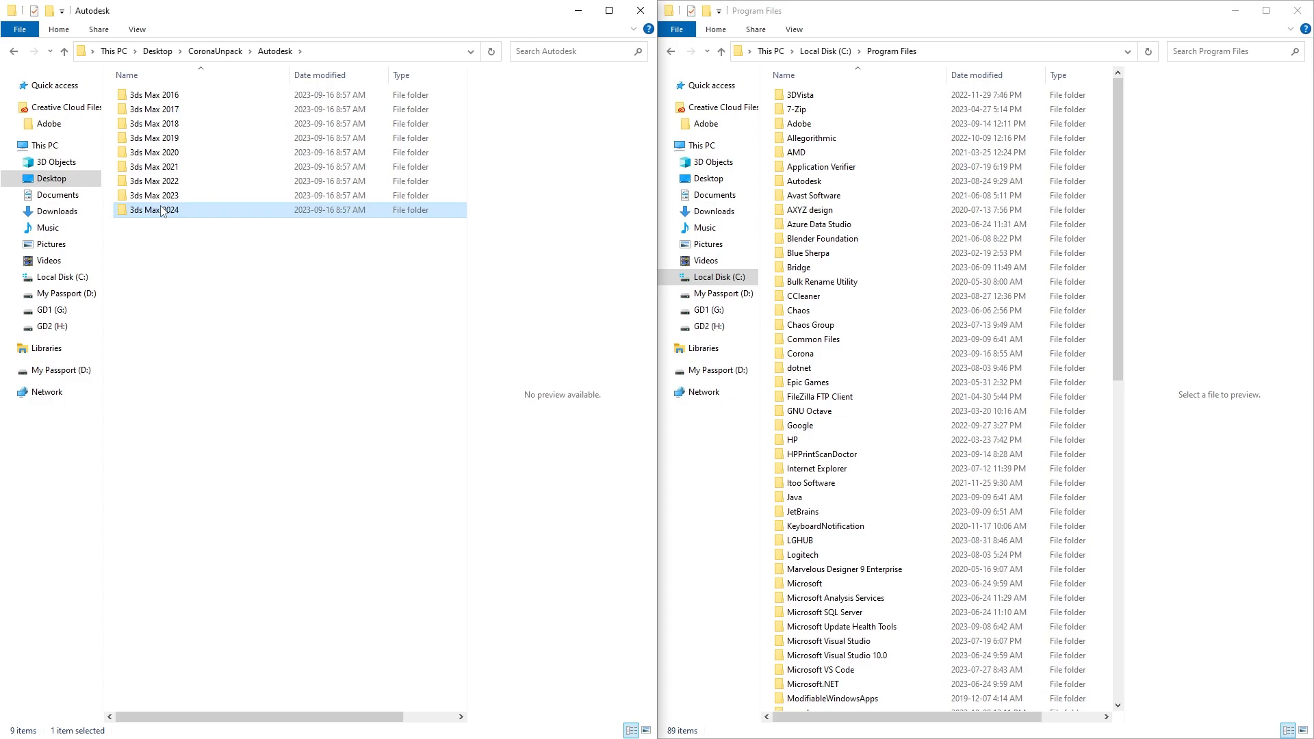
pyautogui.doubleClick(163, 210)
pyautogui.moveTo(249, 213); pyautogui.dragTo(137, 91)
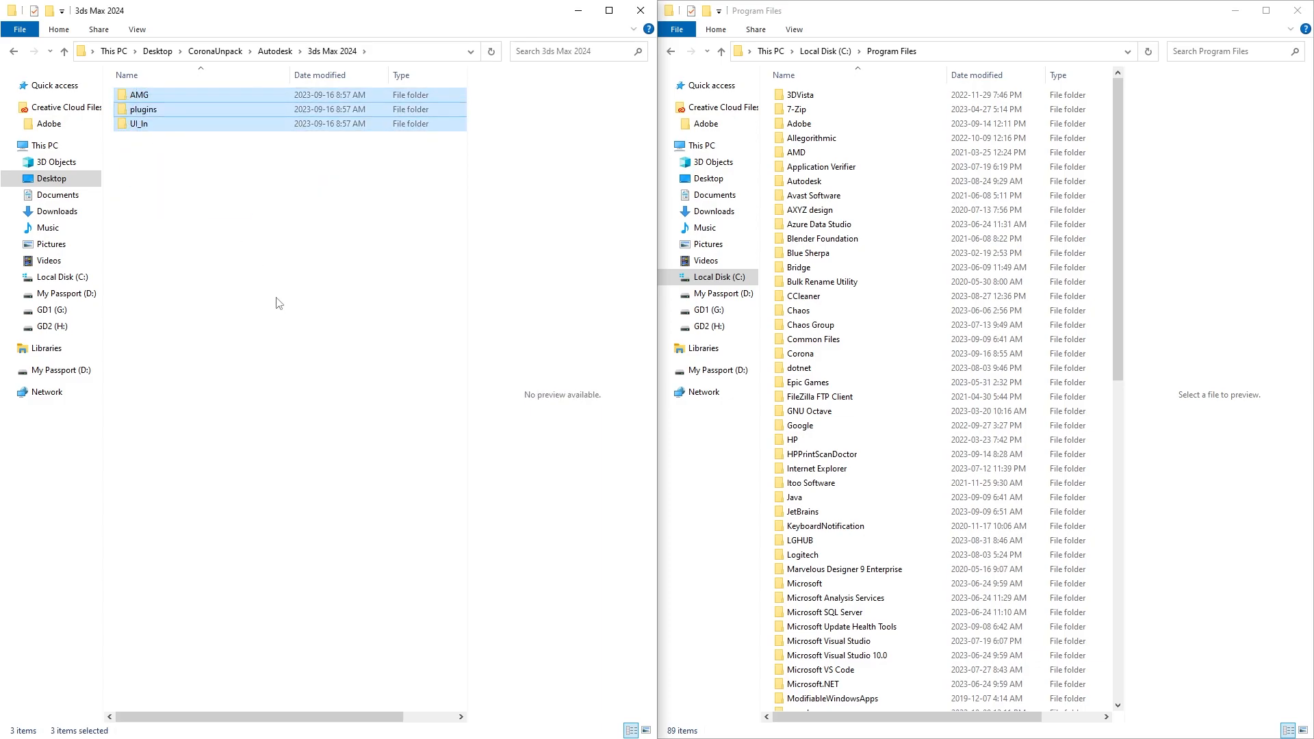
pyautogui.hotkey('ctrl', 'c')
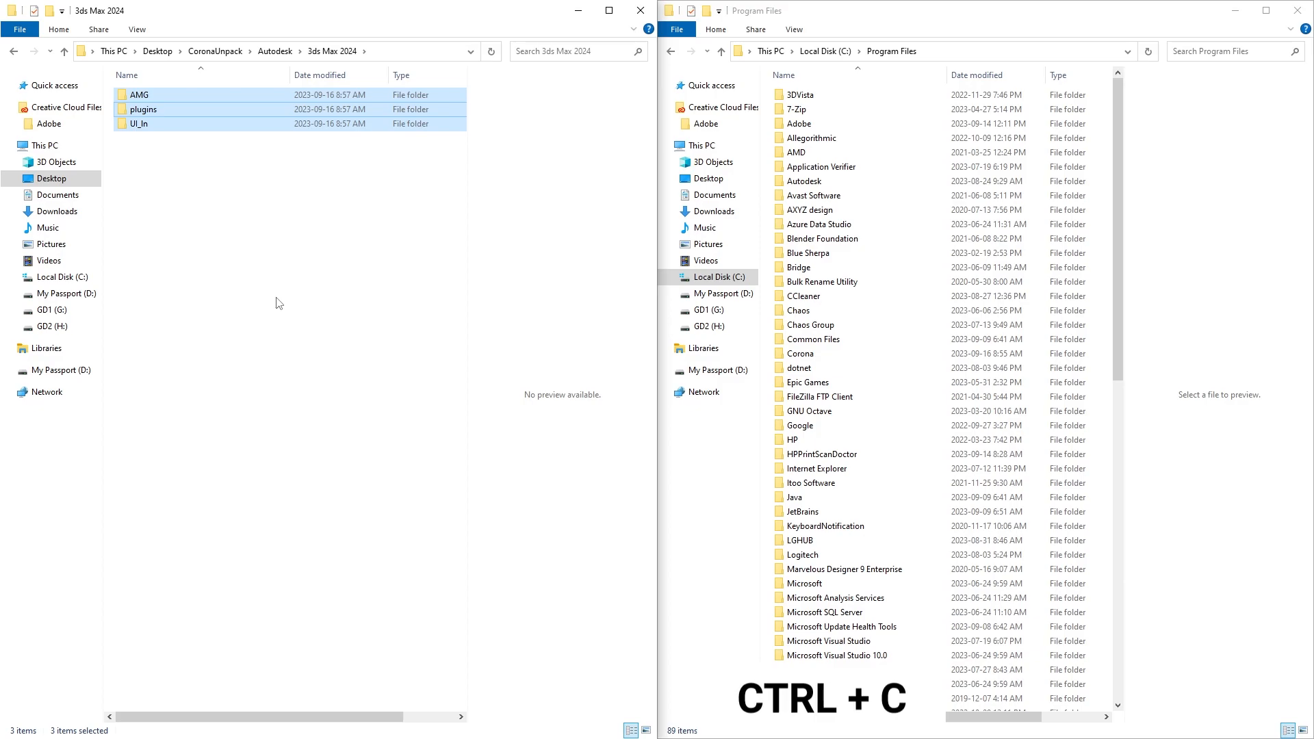
# Paste the copied folders into C:\Program Files\Autodesk\3ds Max 2024, replacing the files in the destination.
pyautogui.doubleClick(806, 182)
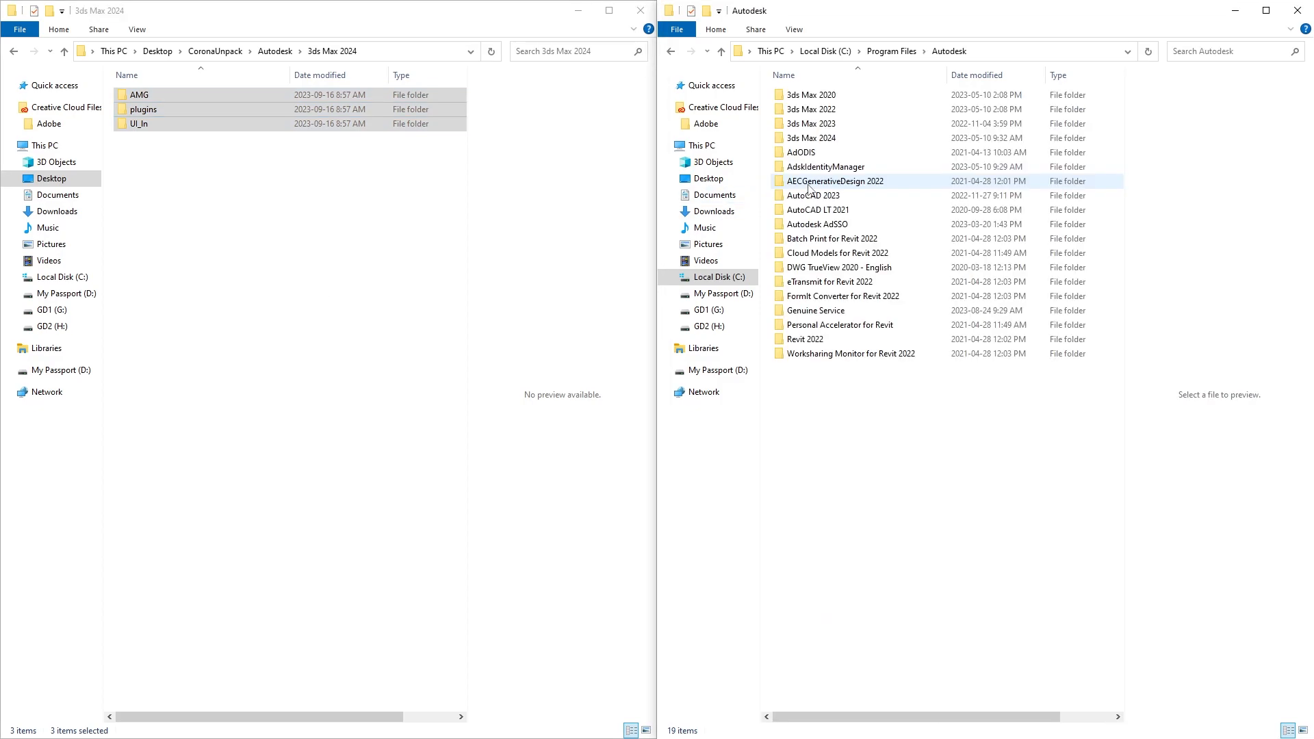
pyautogui.doubleClick(818, 139)
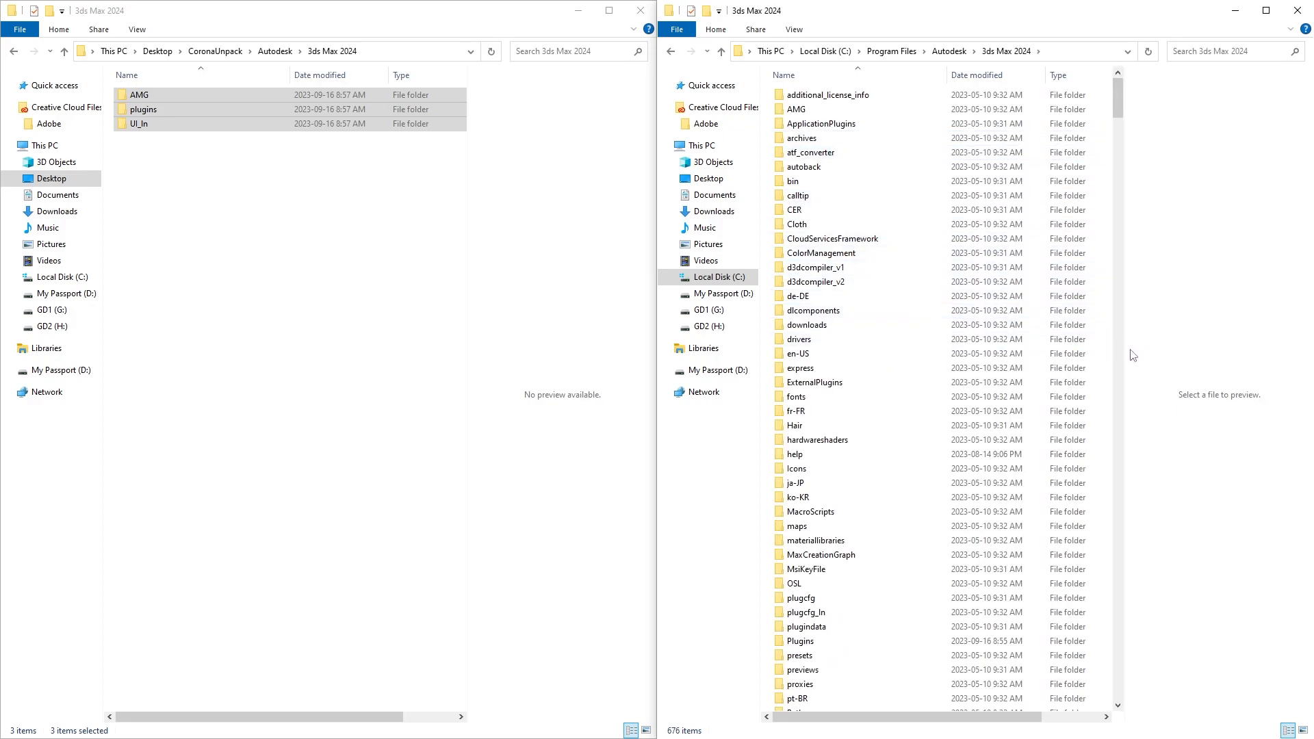
pyautogui.hotkey('ctrl', 'v')
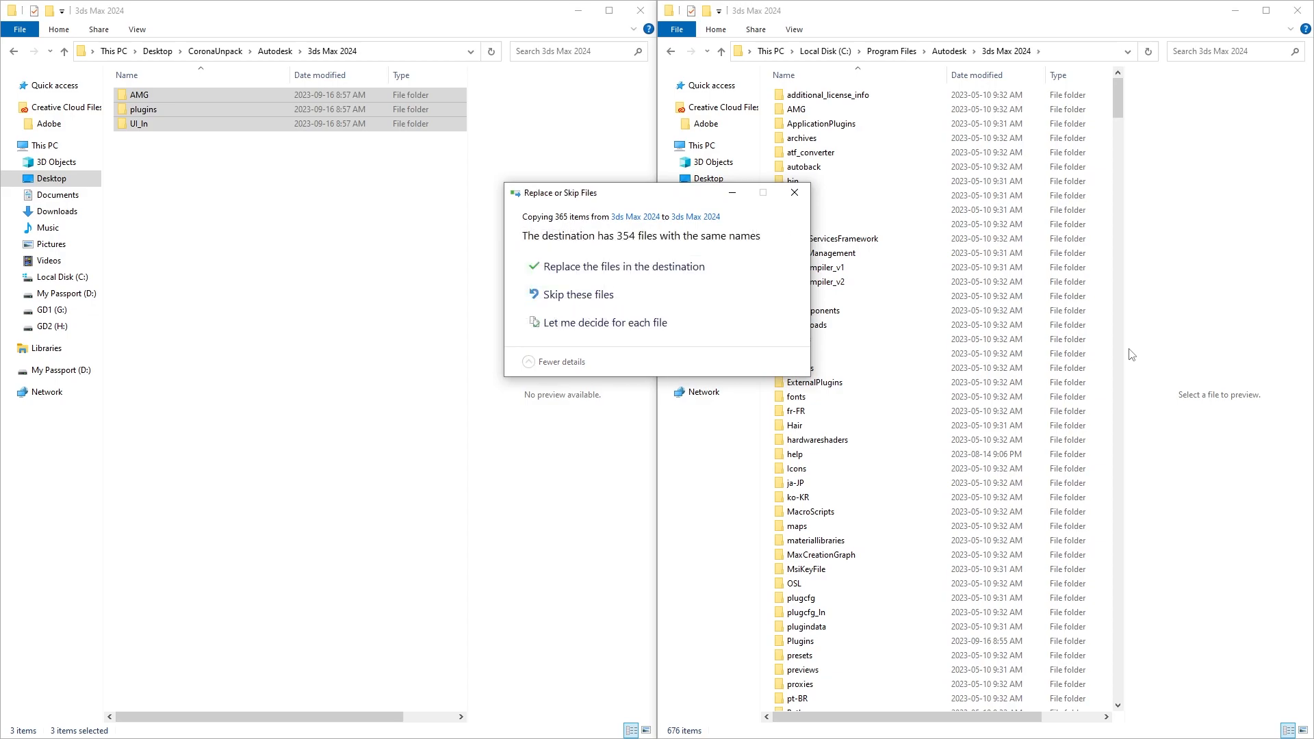
pyautogui.click(630, 267)
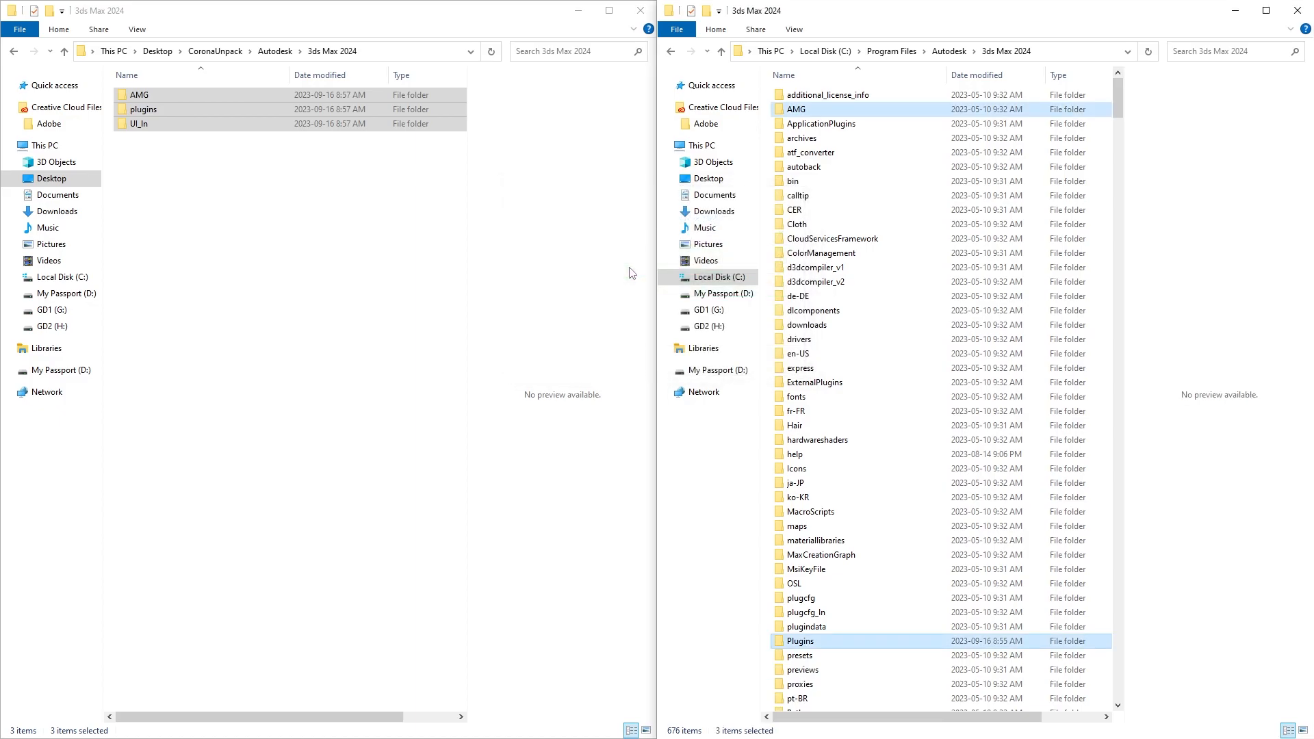
pyautogui.scroll(-10, 910, 334)
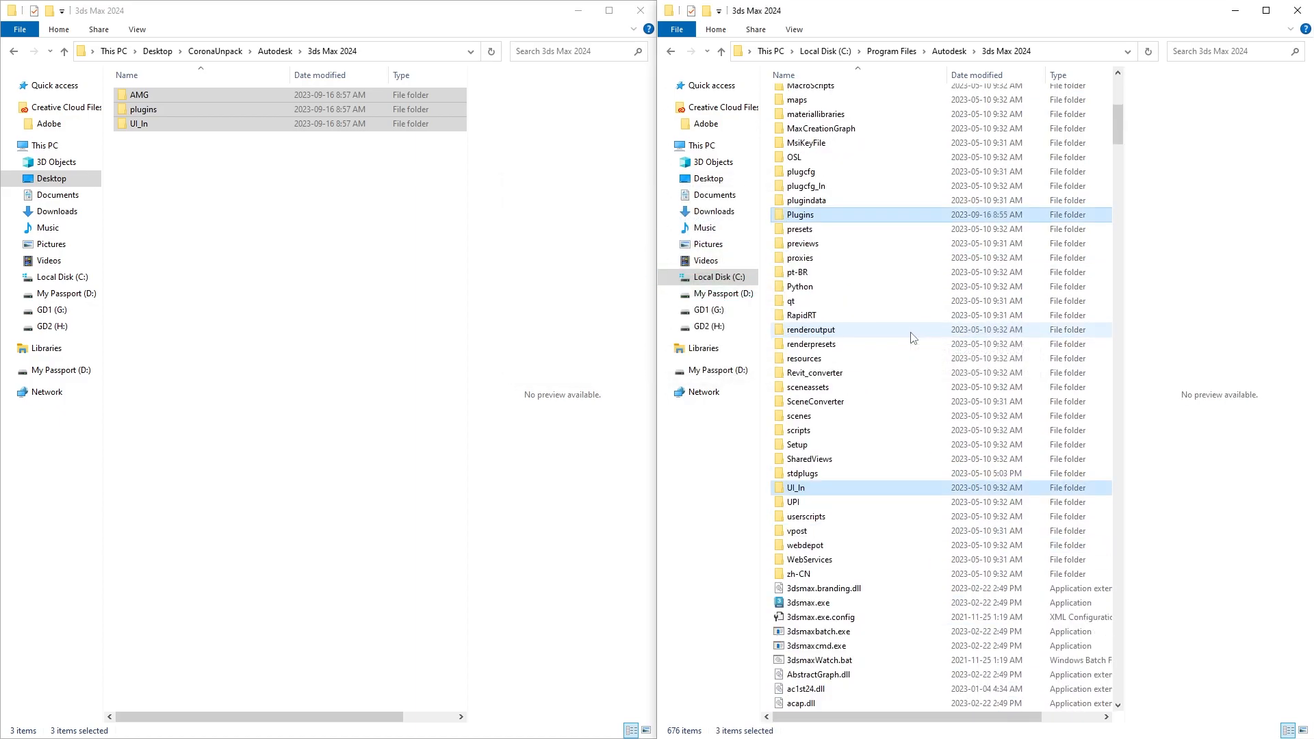
pyautogui.scroll(8, 910, 337)
# Delete the 2016 through 2023 version folders from CoronaUnpack\Corona\Corona Renderer for 3ds Max.
pyautogui.click(345, 264)
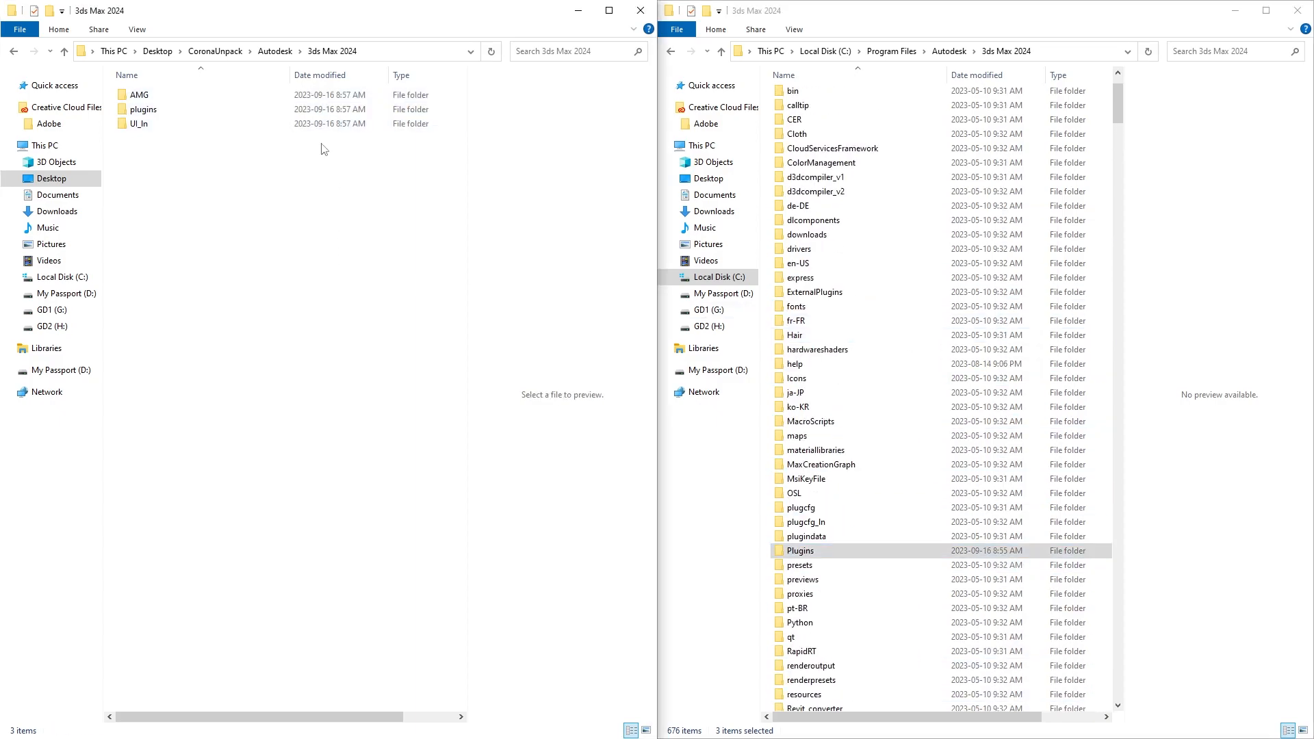
pyautogui.click(267, 58)
pyautogui.click(221, 54)
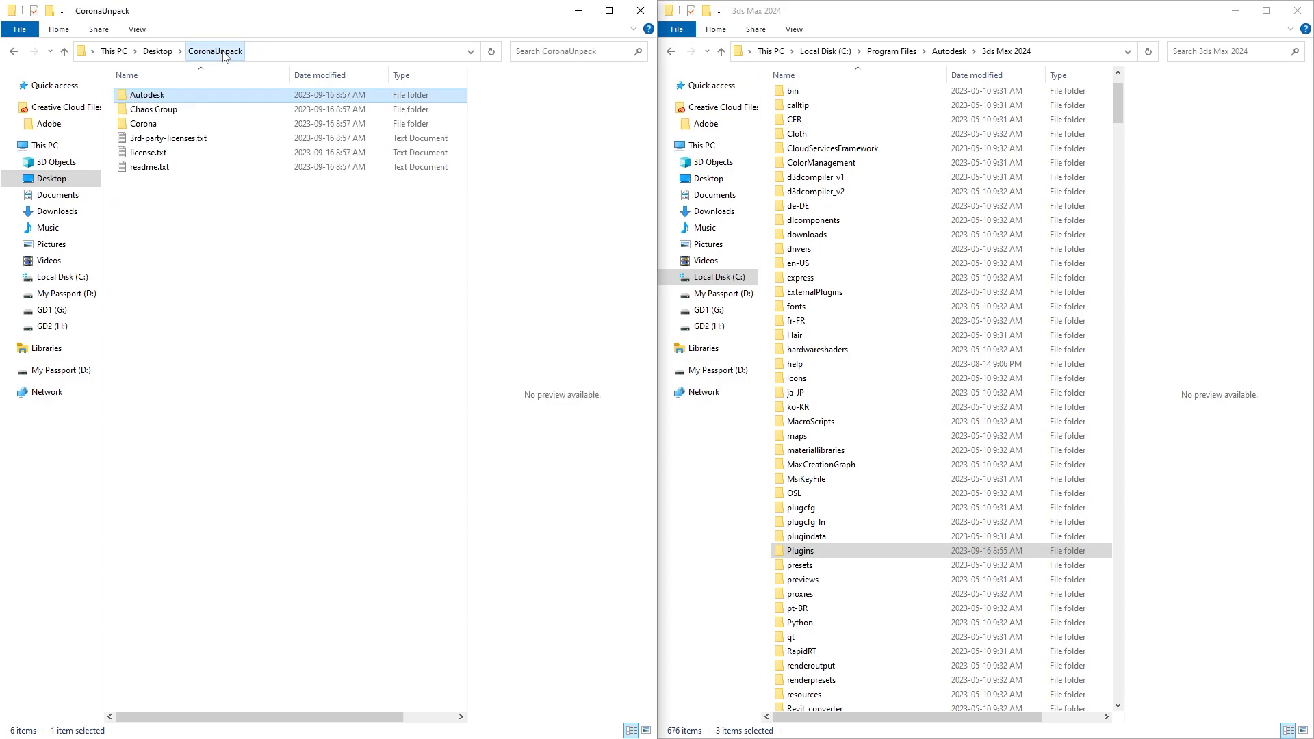
pyautogui.doubleClick(145, 124)
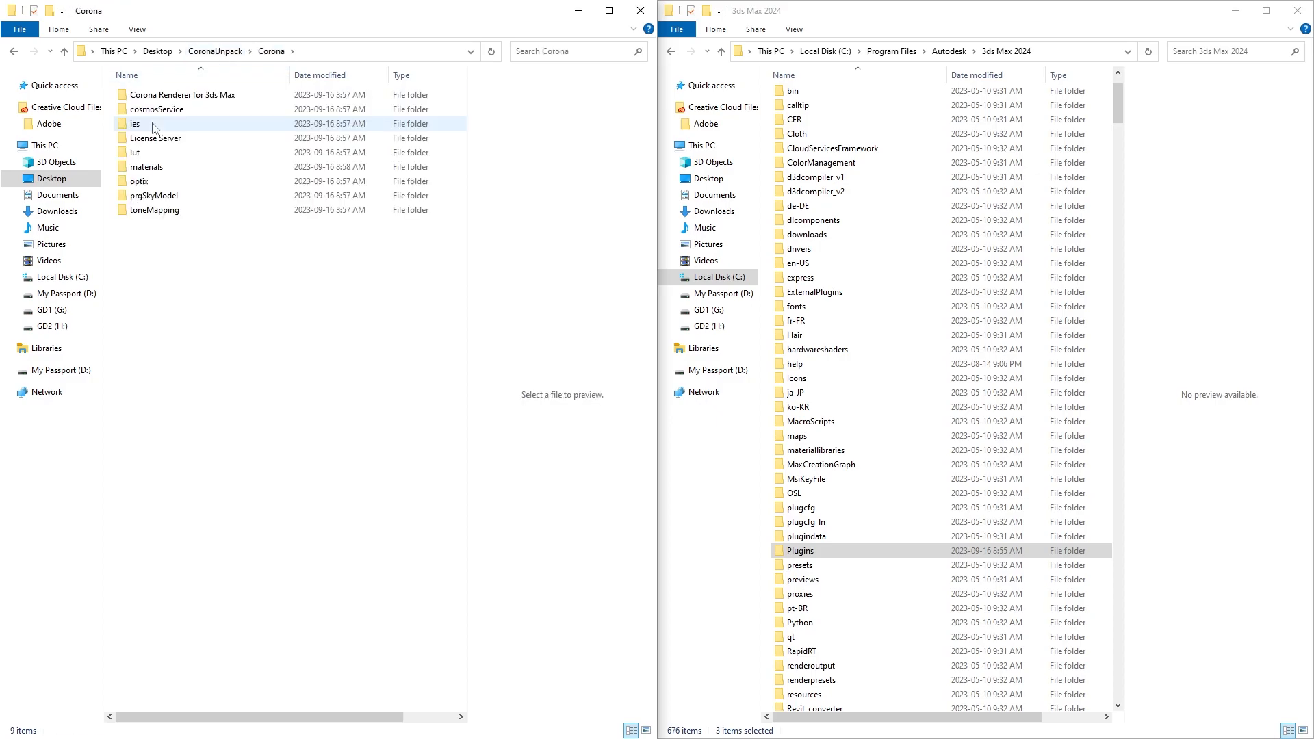
pyautogui.doubleClick(183, 95)
pyautogui.click(174, 101)
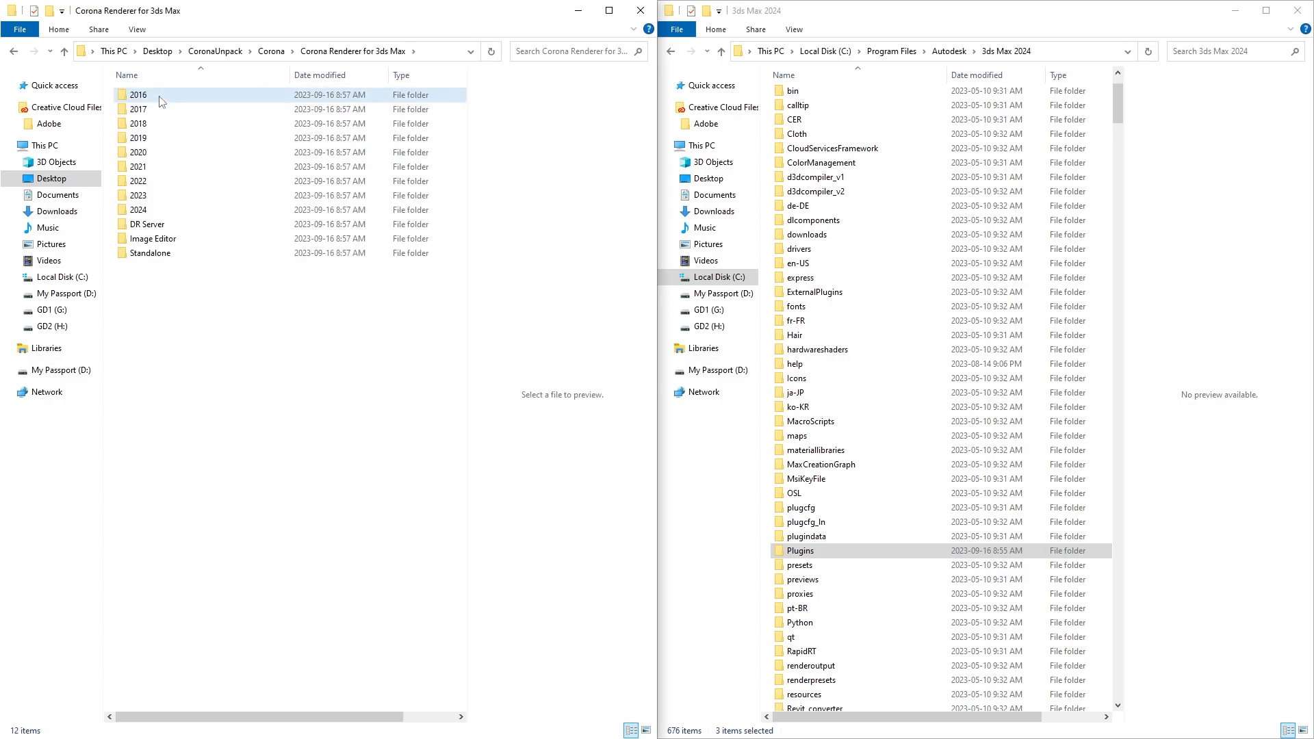
pyautogui.keyDown('shift'); pyautogui.click(149, 196); pyautogui.keyUp('shift')
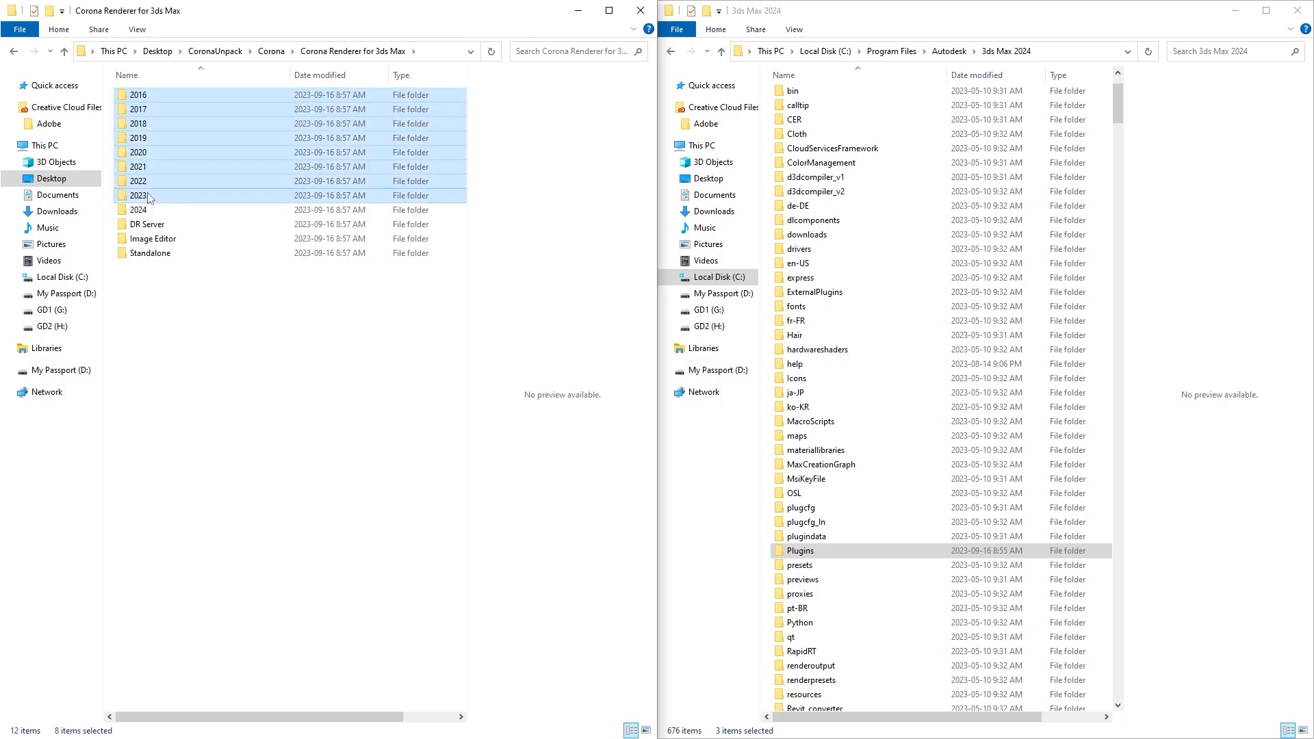
pyautogui.press('Delete')
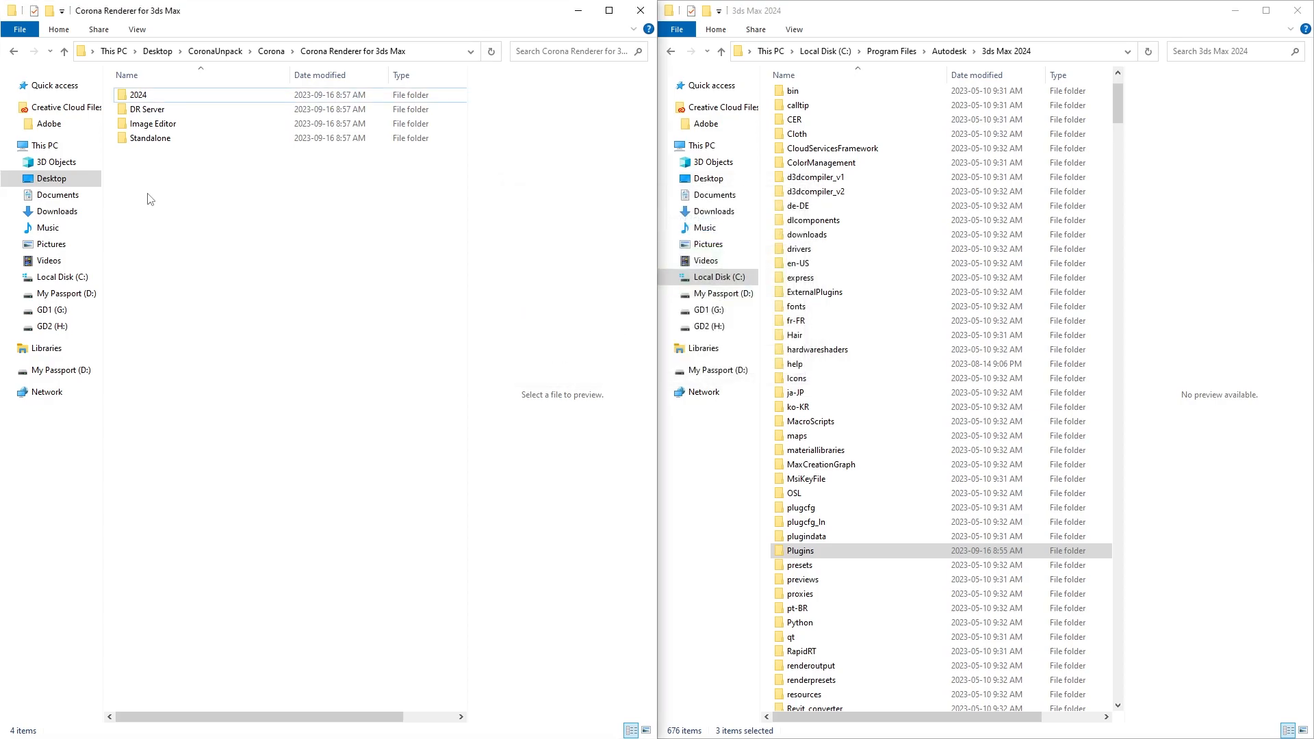
# Copy all folders from CoronaUnpack\Corona into C:\Program Files\Corona.
pyautogui.click(272, 52)
pyautogui.moveTo(224, 265); pyautogui.dragTo(155, 143)
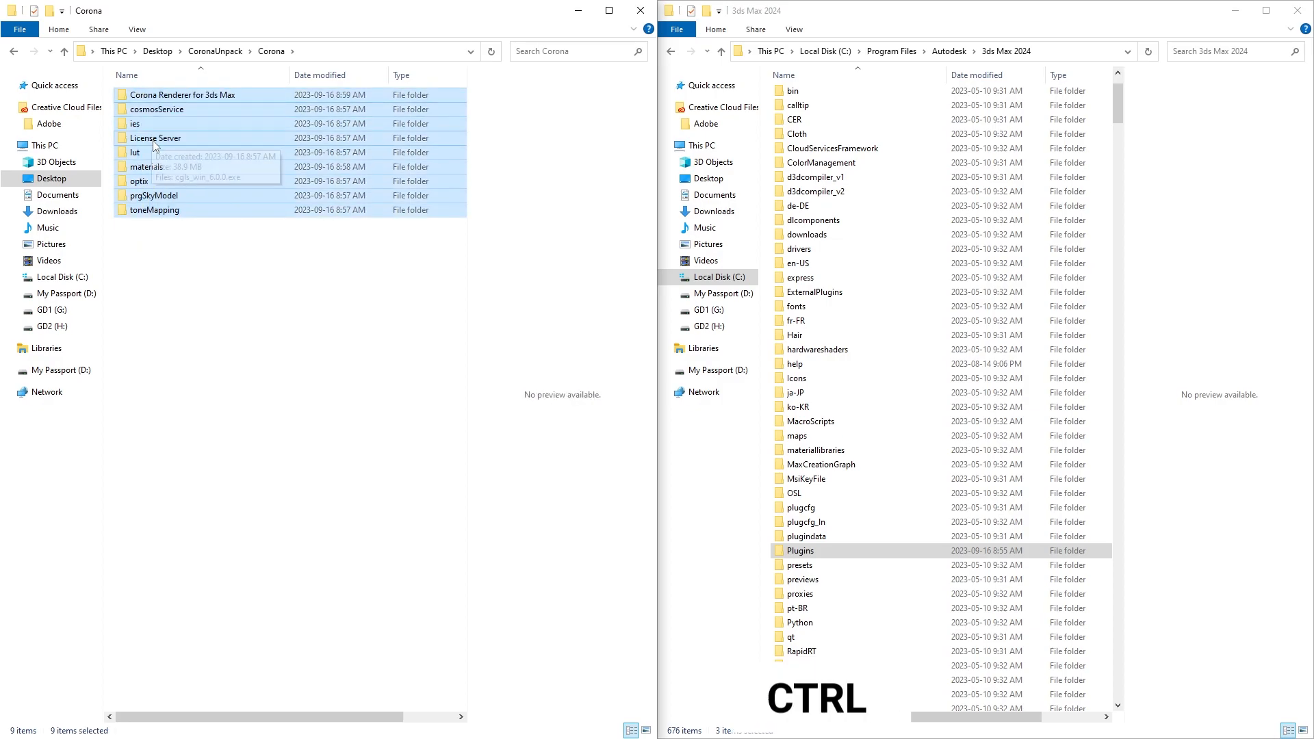
pyautogui.hotkey('ctrl', 'c')
pyautogui.click(891, 51)
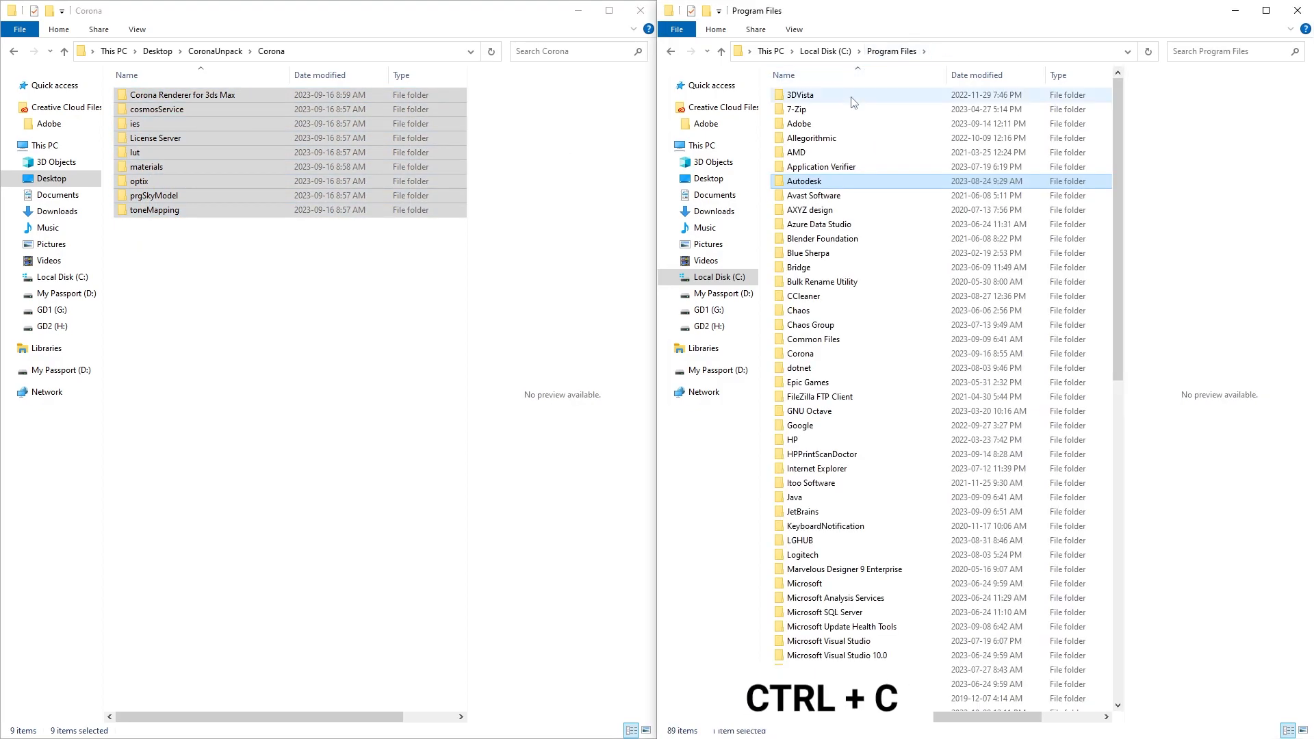
pyautogui.doubleClick(801, 353)
pyautogui.hotkey('ctrl', 'v')
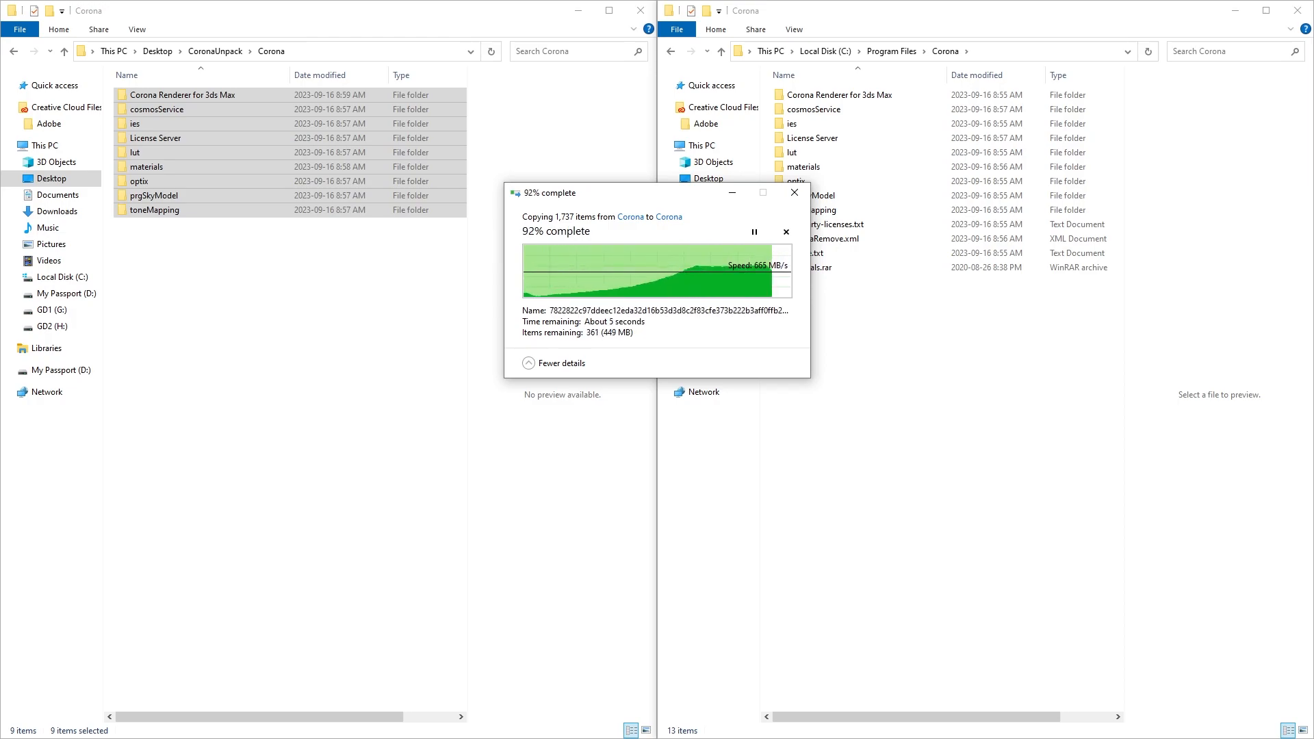
pyautogui.click(280, 381)
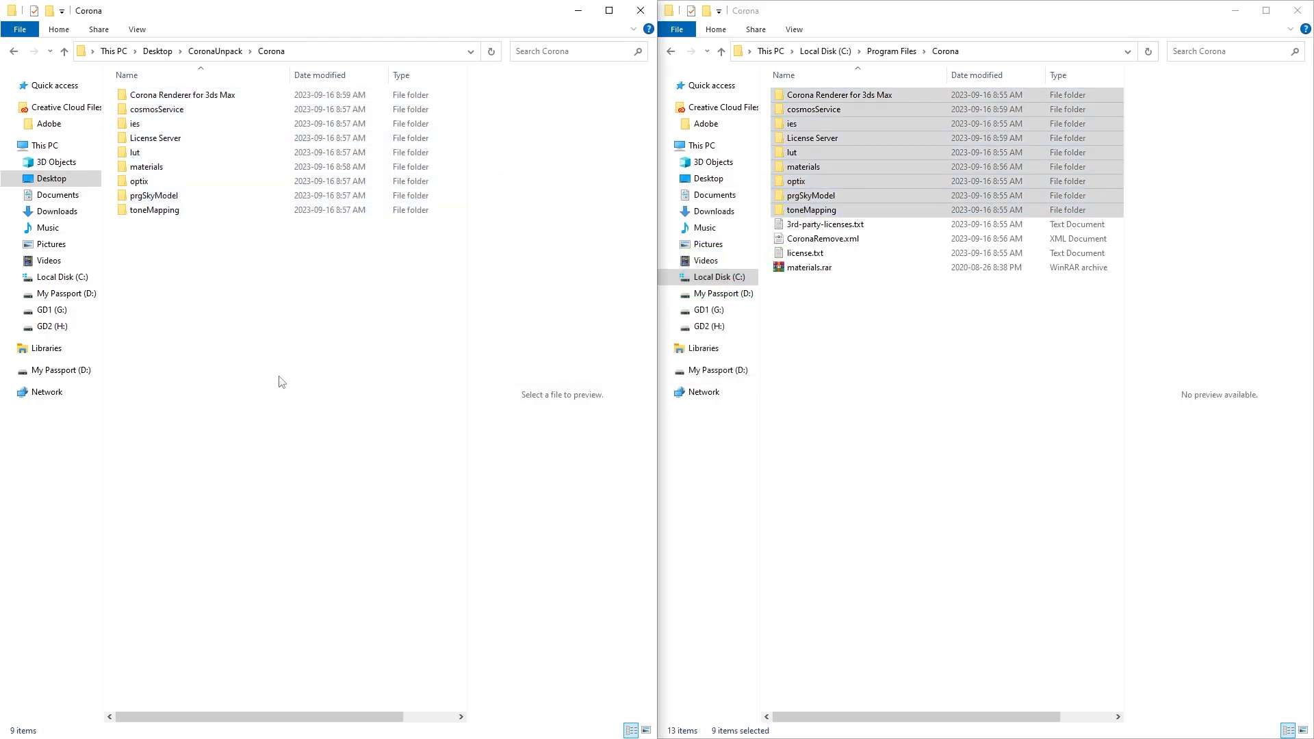
# Copy the Scatter folder from CoronaUnpack\Chaos Group into C:\Program Files\Chaos Group.
pyautogui.click(214, 52)
pyautogui.click(159, 111)
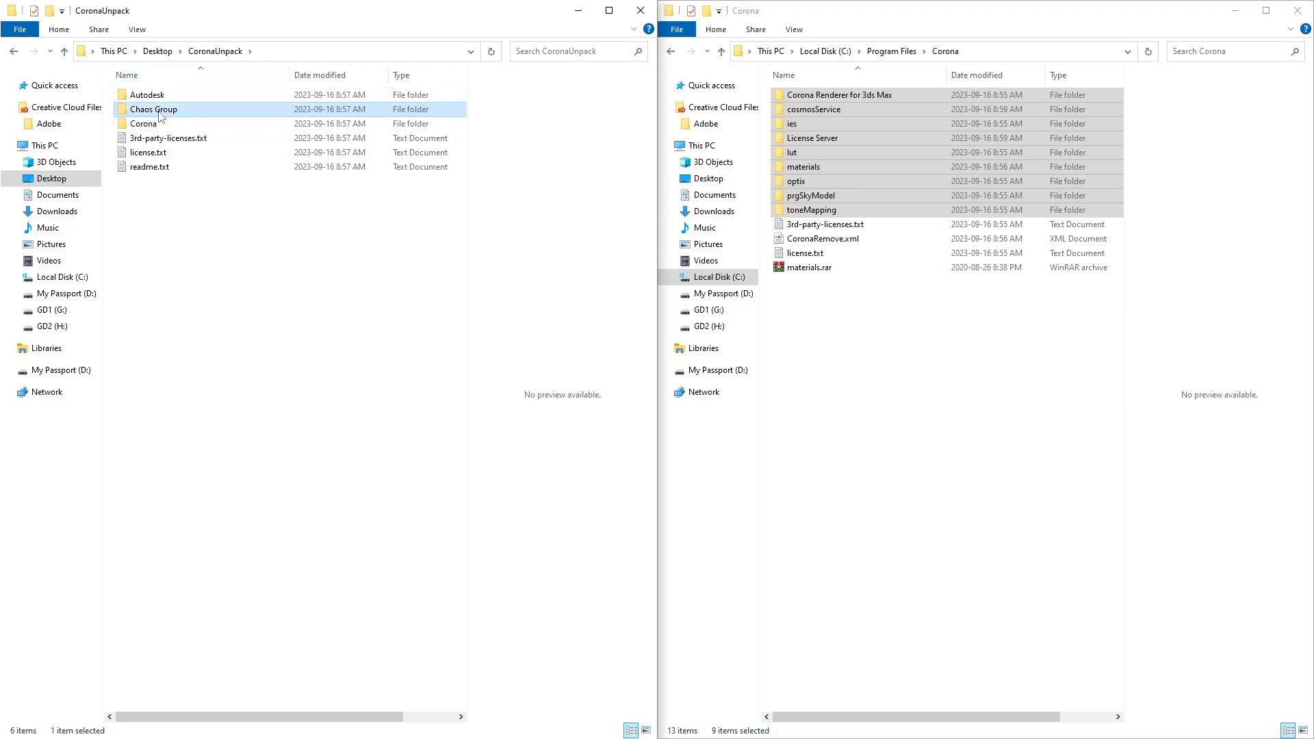
pyautogui.doubleClick(159, 111)
pyautogui.click(141, 96)
pyautogui.click(932, 126)
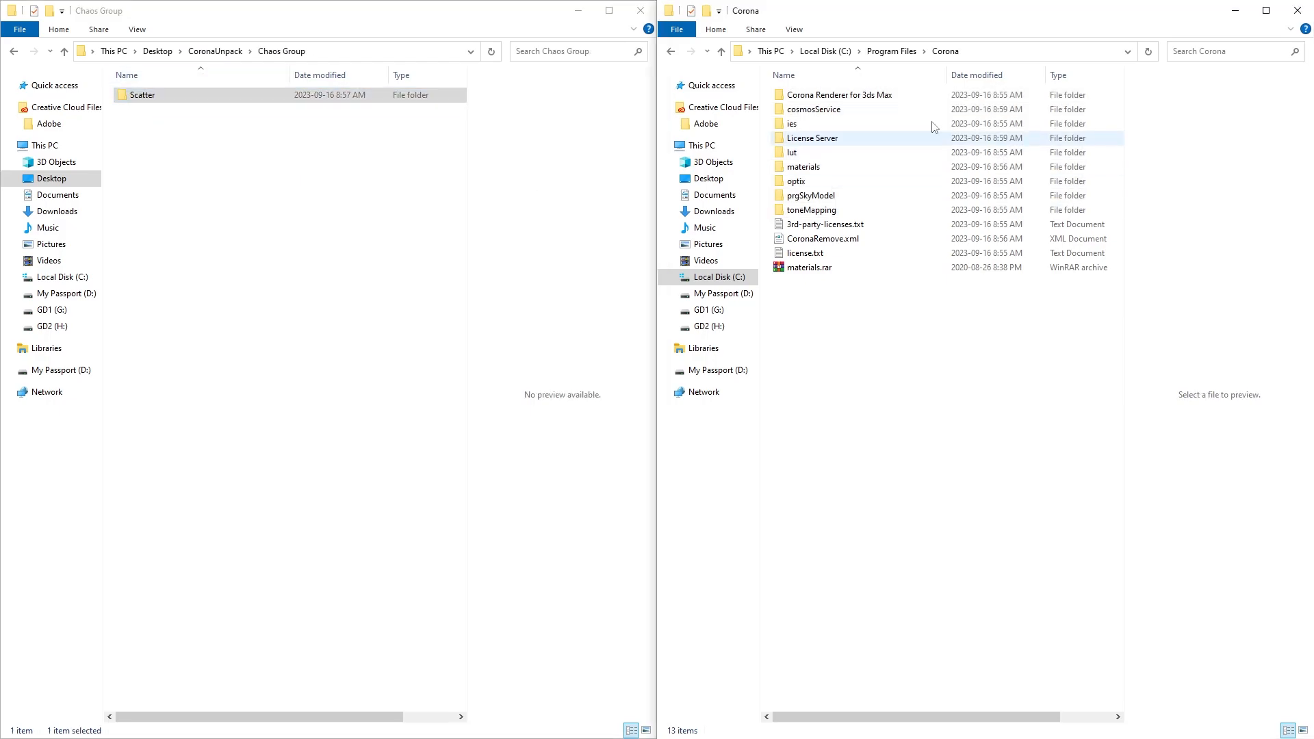
pyautogui.click(884, 53)
pyautogui.doubleClick(829, 257)
pyautogui.hotkey('ctrl', 'v')
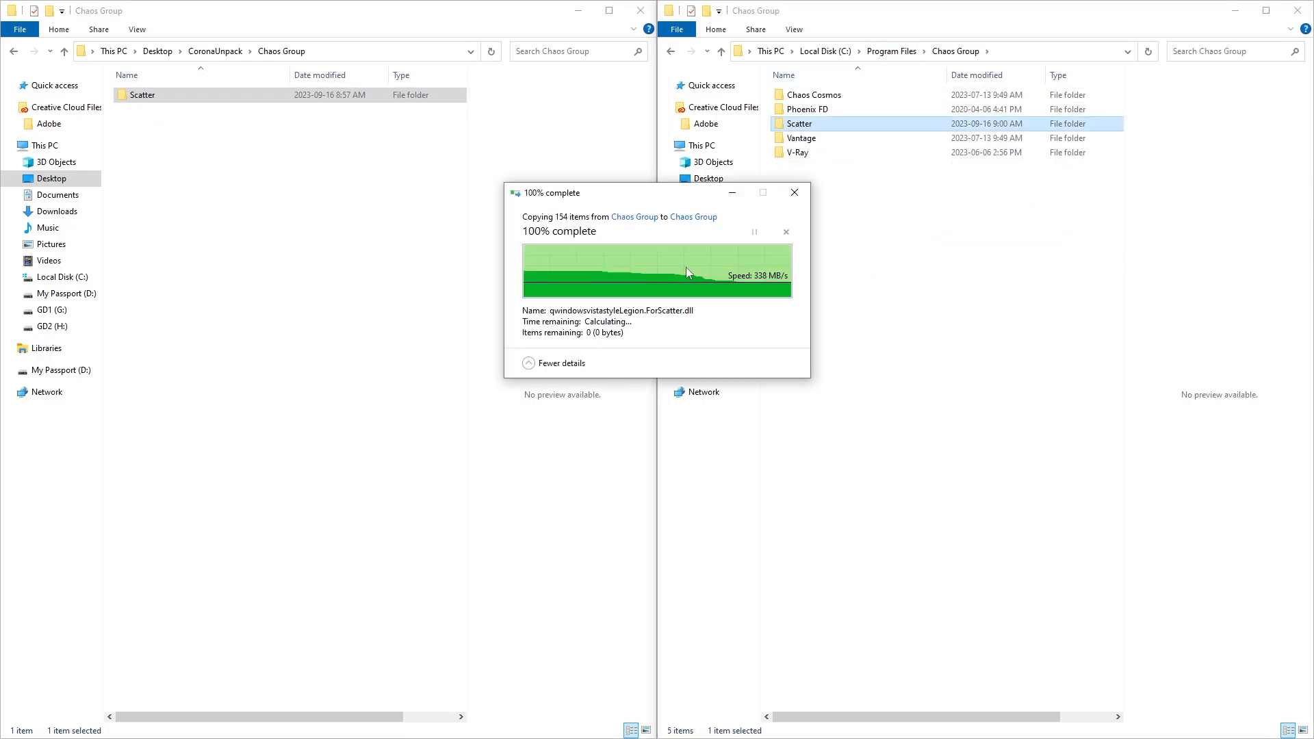
# Copy the Autodesk, Chaos Group and Corona folders from CoronaUnpack into C:\Program Files, replacing the files in the destination.
pyautogui.click(226, 52)
pyautogui.keyDown('ctrl'); pyautogui.click(148, 95); pyautogui.keyUp('ctrl')
pyautogui.keyDown('ctrl'); pyautogui.click(144, 127); pyautogui.keyUp('ctrl')
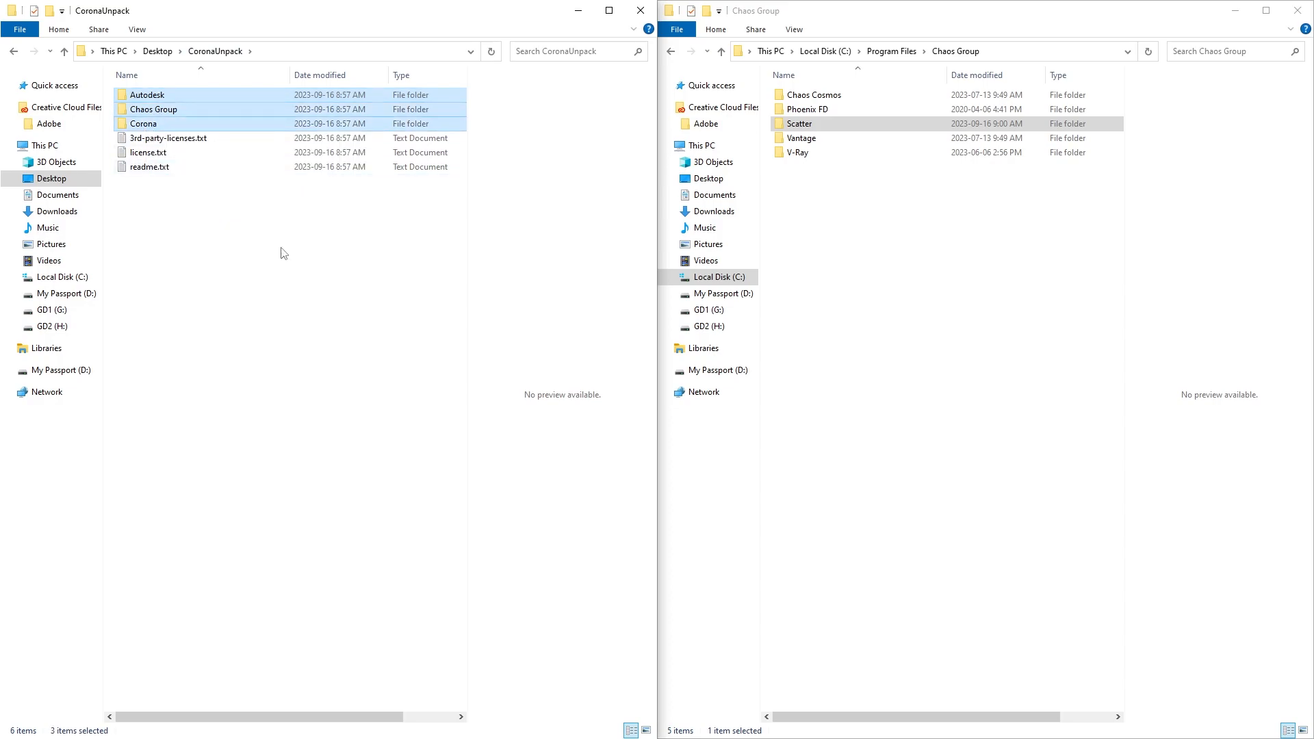
pyautogui.click(891, 51)
pyautogui.hotkey('ctrl', 'c')
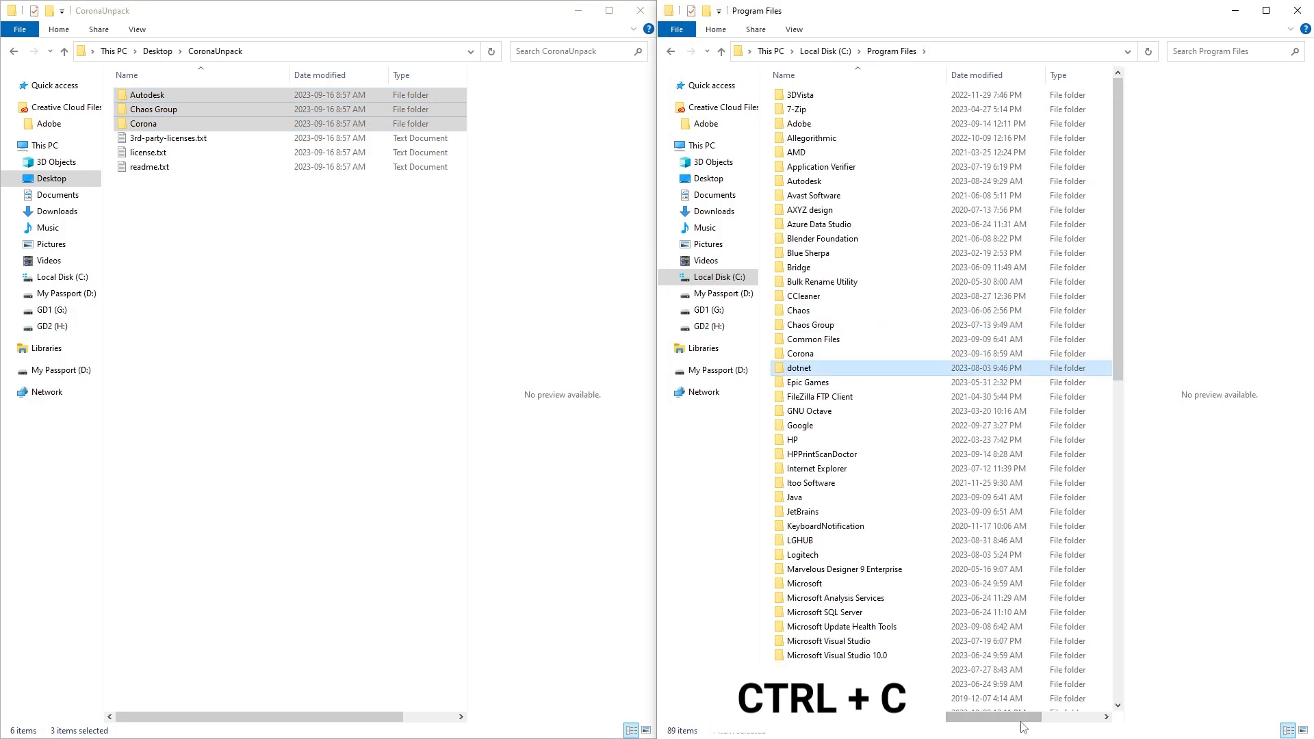
pyautogui.hscroll(3, 1102, 629)
pyautogui.click(1102, 629)
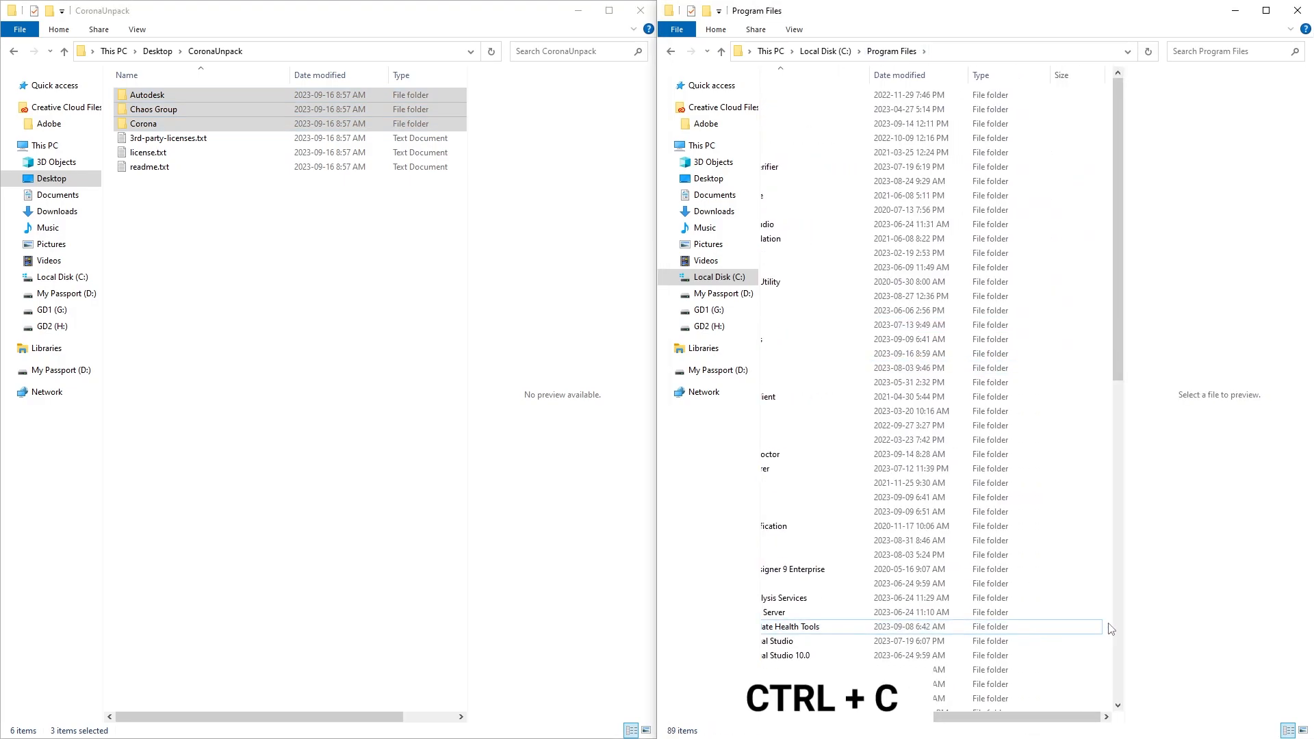
pyautogui.moveTo(1033, 716); pyautogui.dragTo(750, 688)
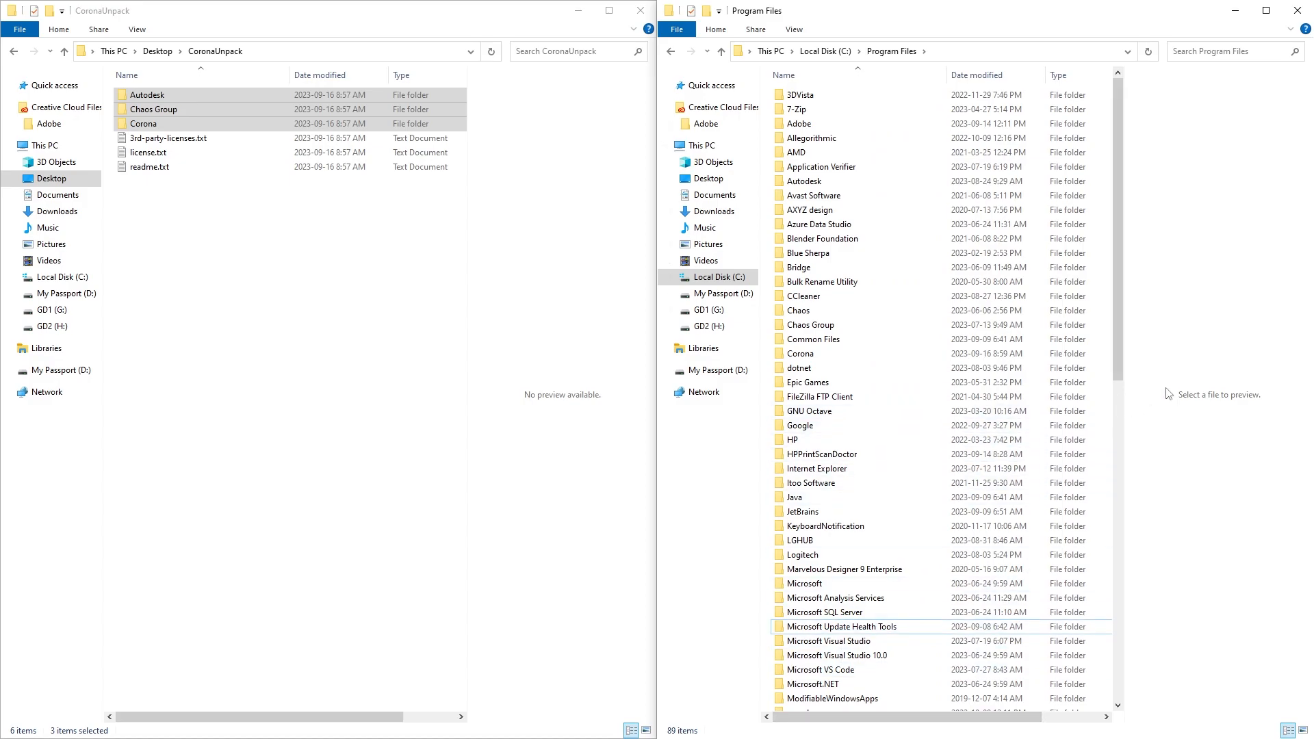
pyautogui.hotkey('ctrl', 'v')
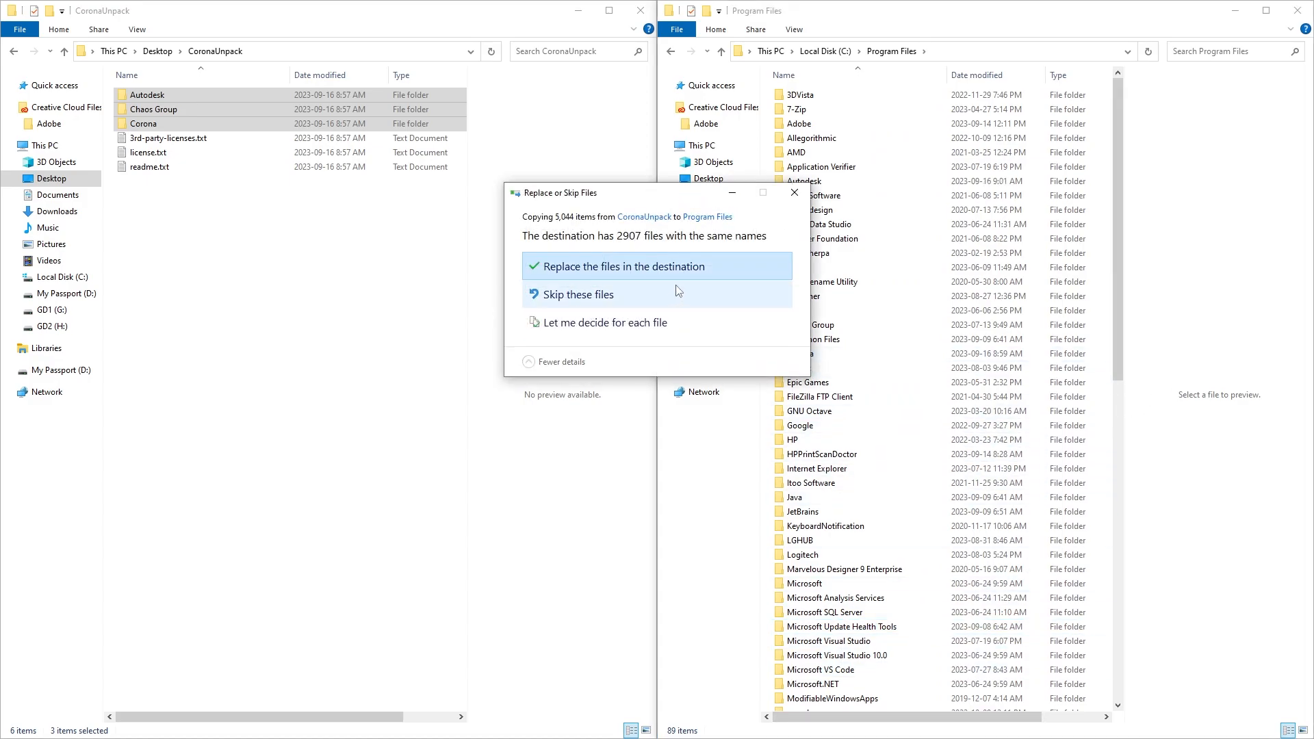
pyautogui.click(656, 272)
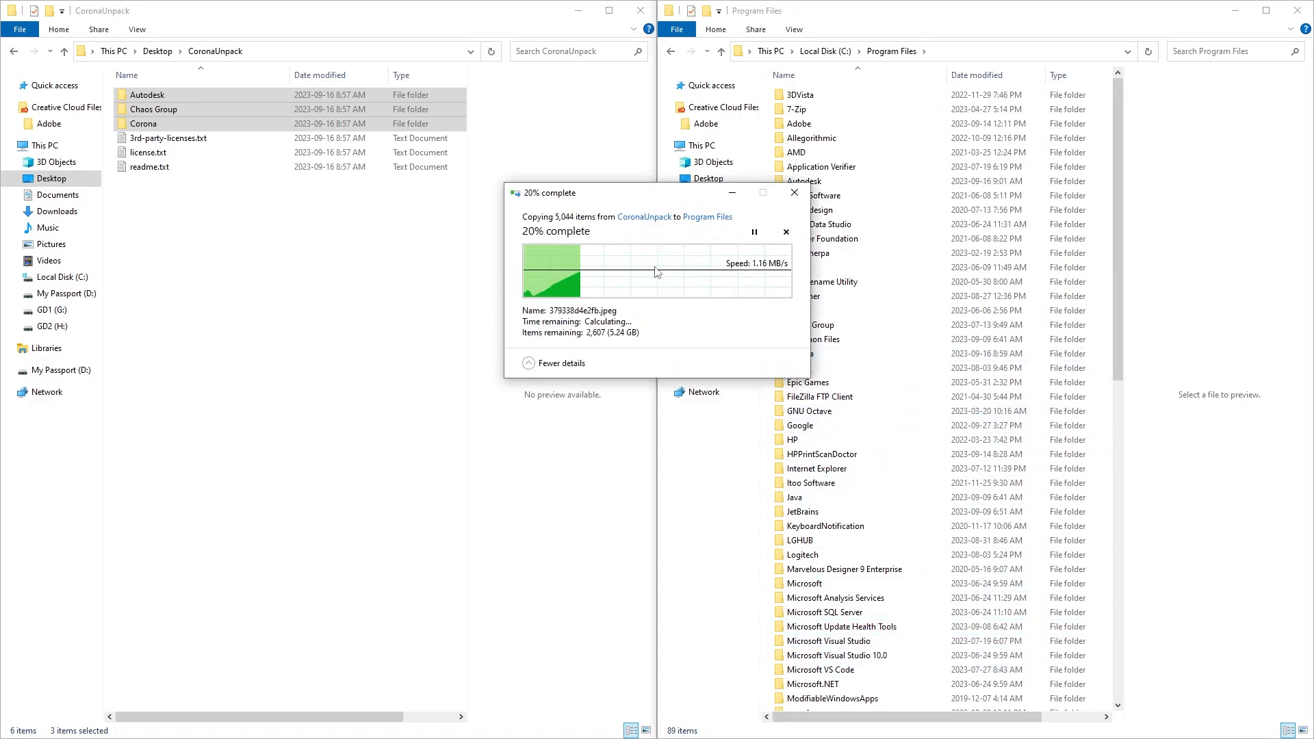